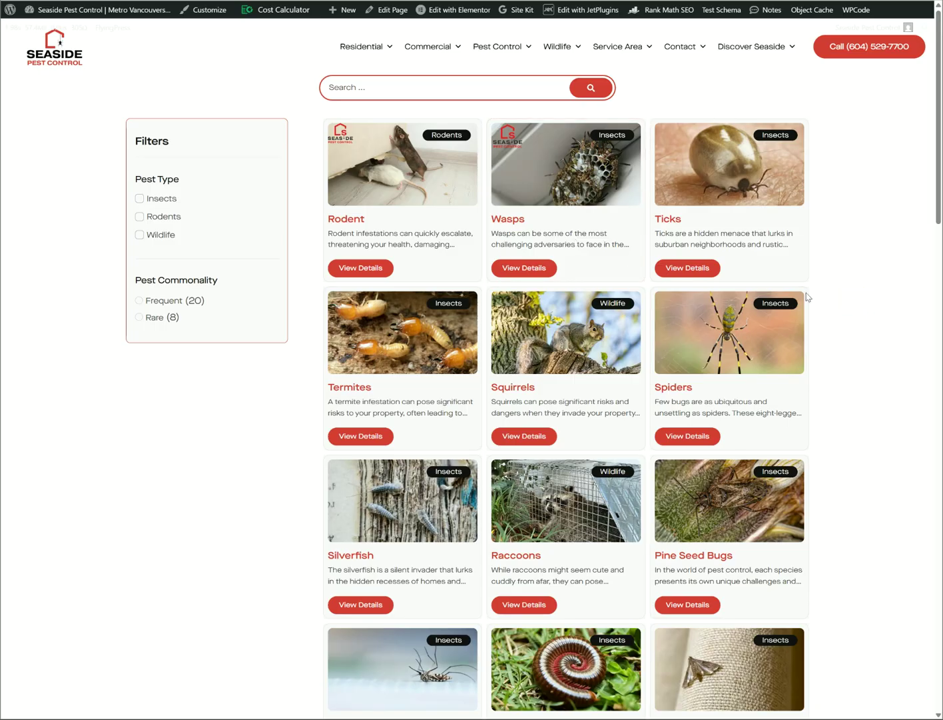
Filter the pest archive by Insects and Frequent, then remove both filter chips
{"action": "left_click", "coordinate": [170, 199]}
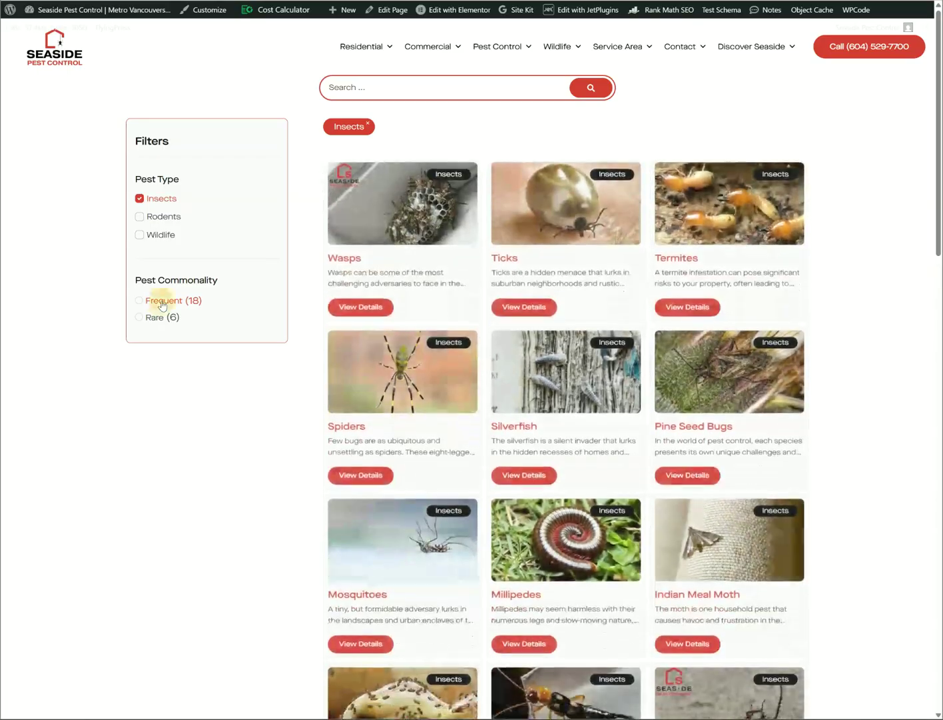
{"action": "left_click", "coordinate": [162, 300]}
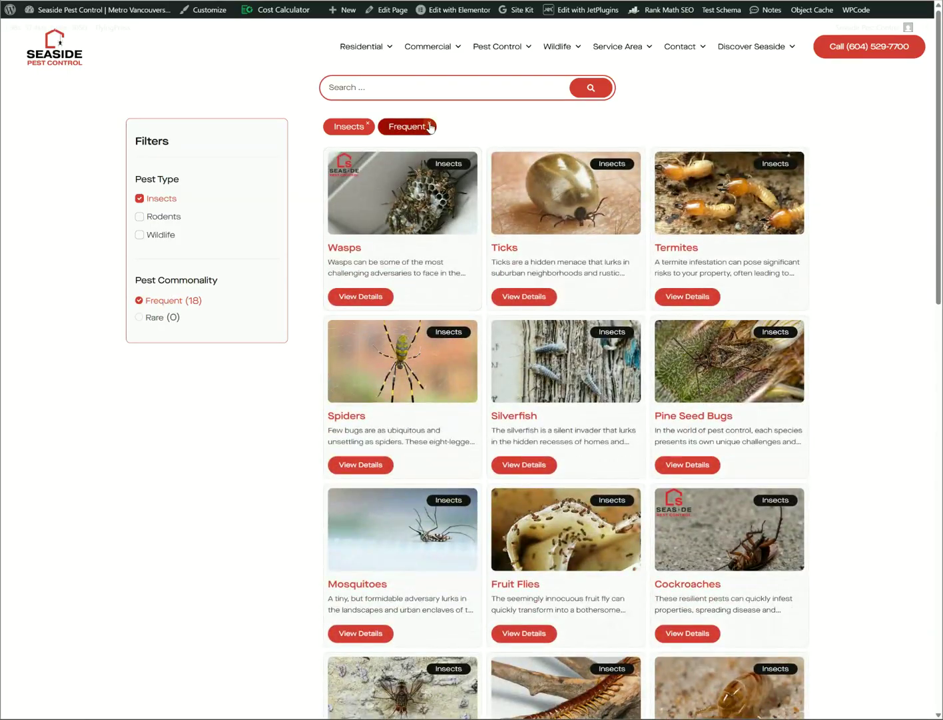
{"action": "left_click", "coordinate": [390, 128]}
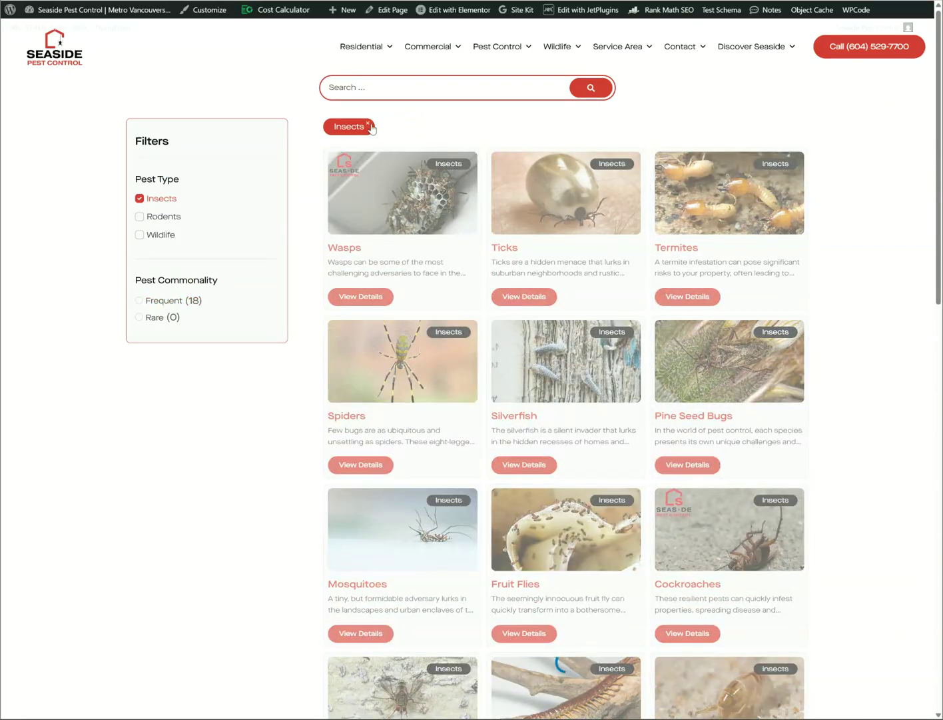
{"action": "left_click", "coordinate": [369, 127]}
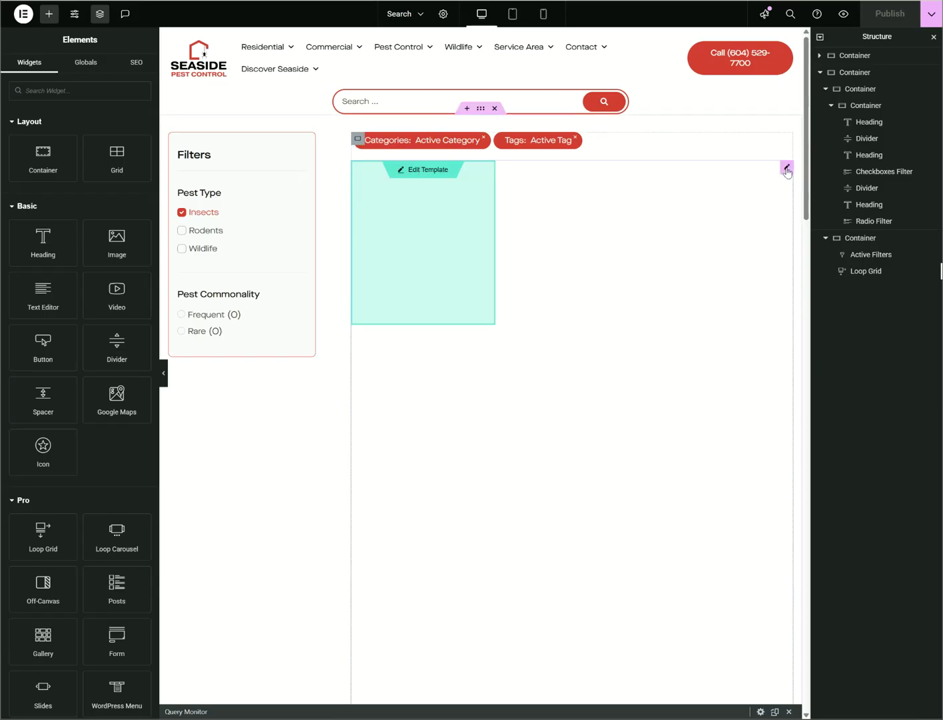
Add a second Loop Grid, found by searching 'loop', into the results container
{"action": "left_click", "coordinate": [786, 167]}
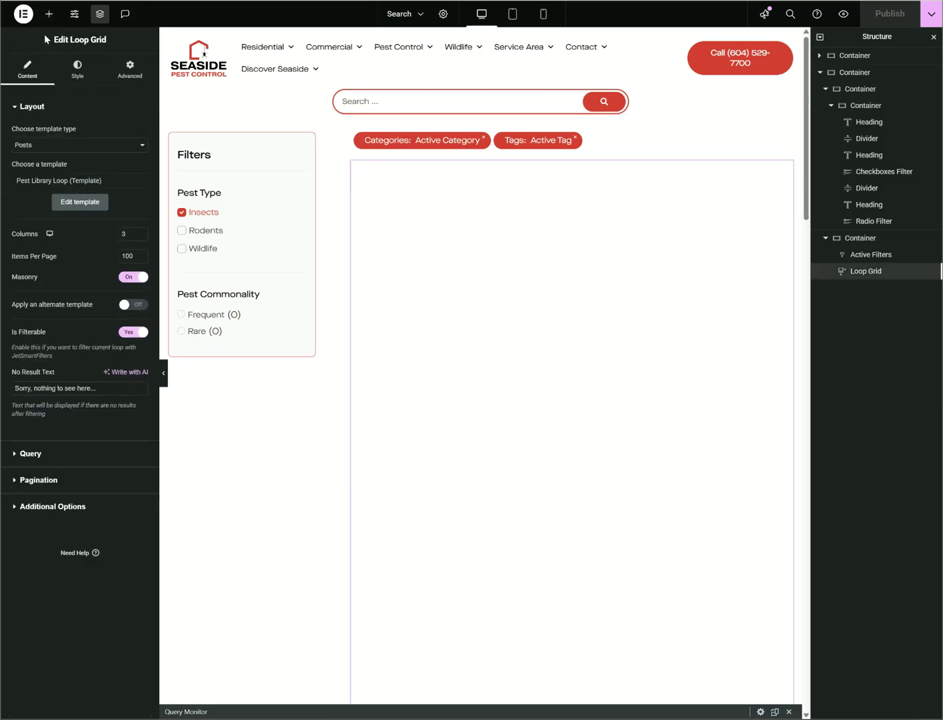
{"action": "left_click", "coordinate": [49, 13]}
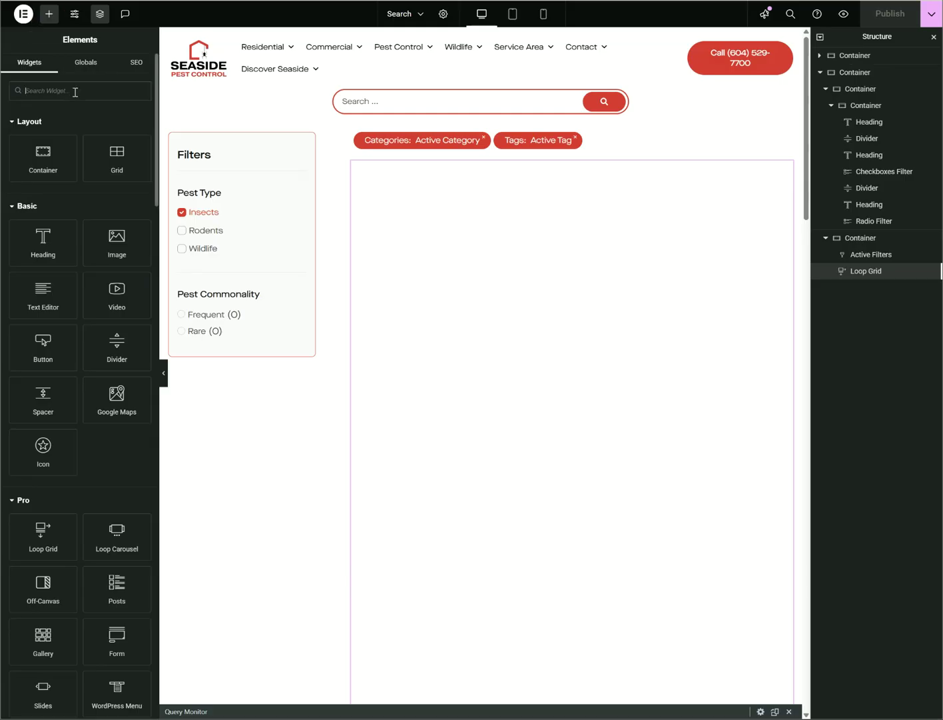
{"action": "type", "text": "loop"}
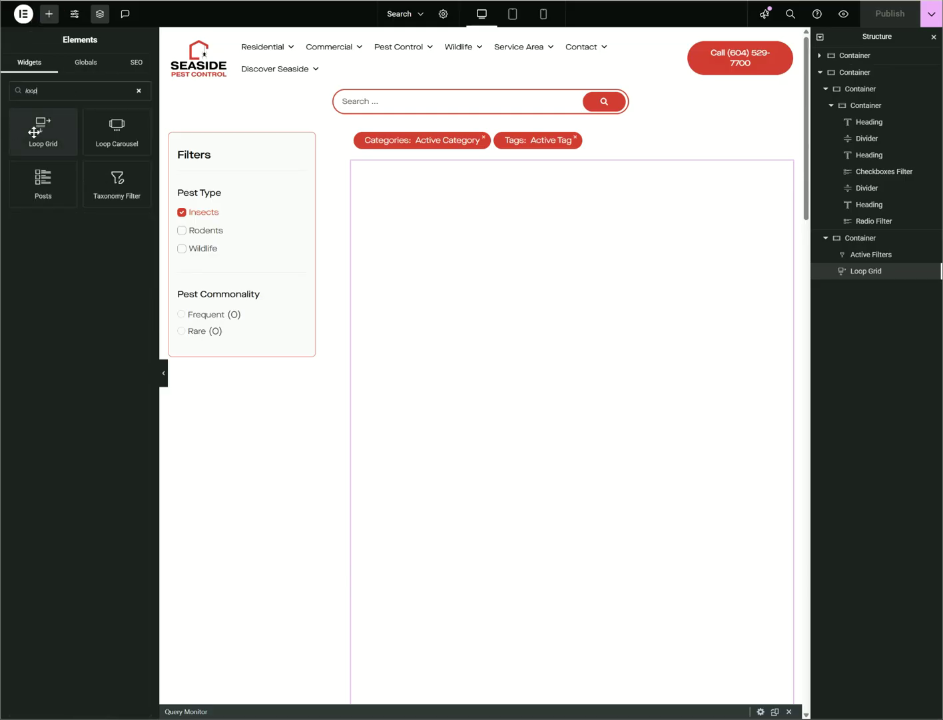
{"action": "left_click_drag", "start_coordinate": [43, 130], "coordinate": [467, 169]}
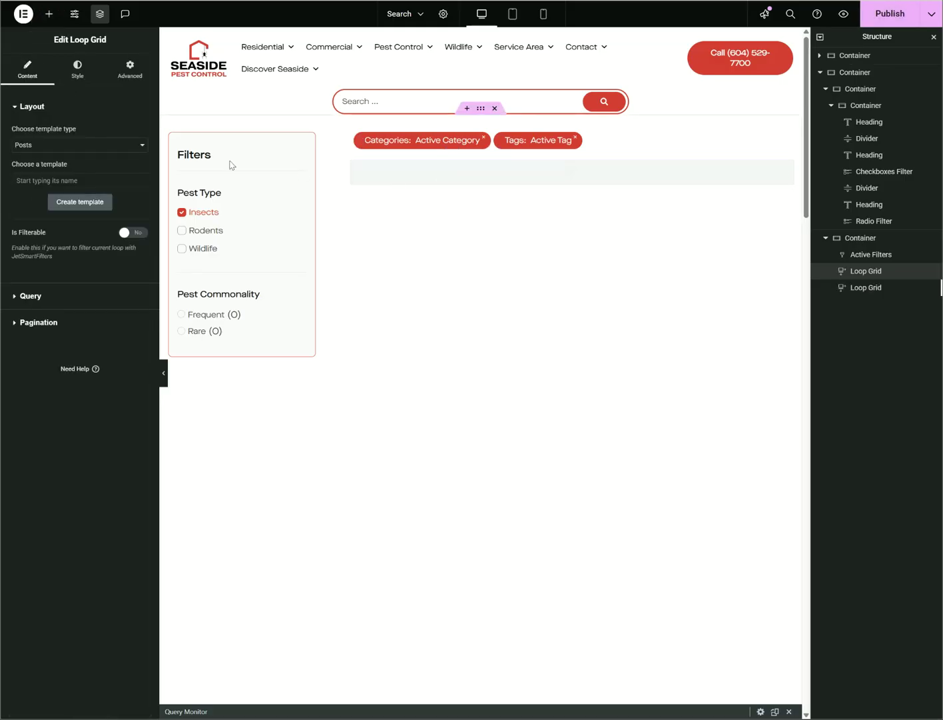
Review the new grid's Layout and Query settings, keeping Posts as the template type
{"action": "left_click", "coordinate": [120, 147]}
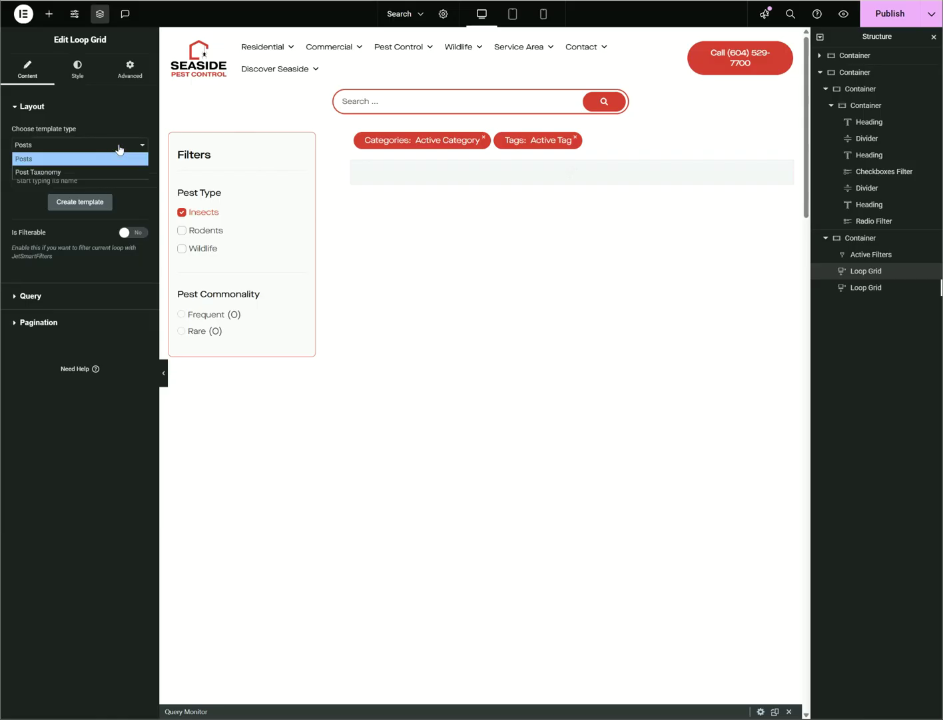
{"action": "left_click", "coordinate": [105, 117]}
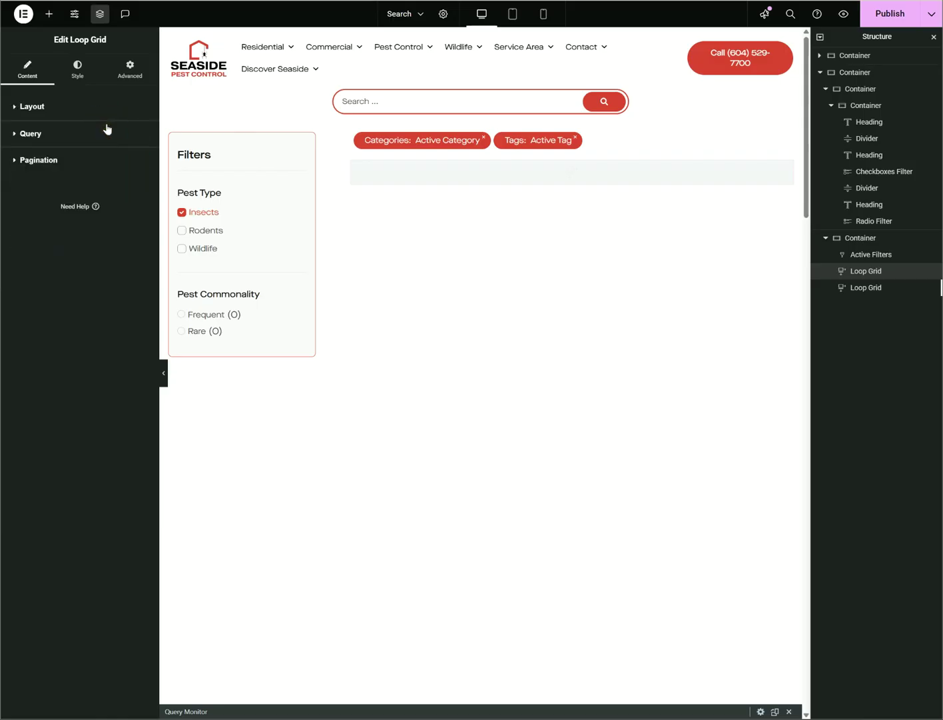
{"action": "left_click", "coordinate": [106, 124]}
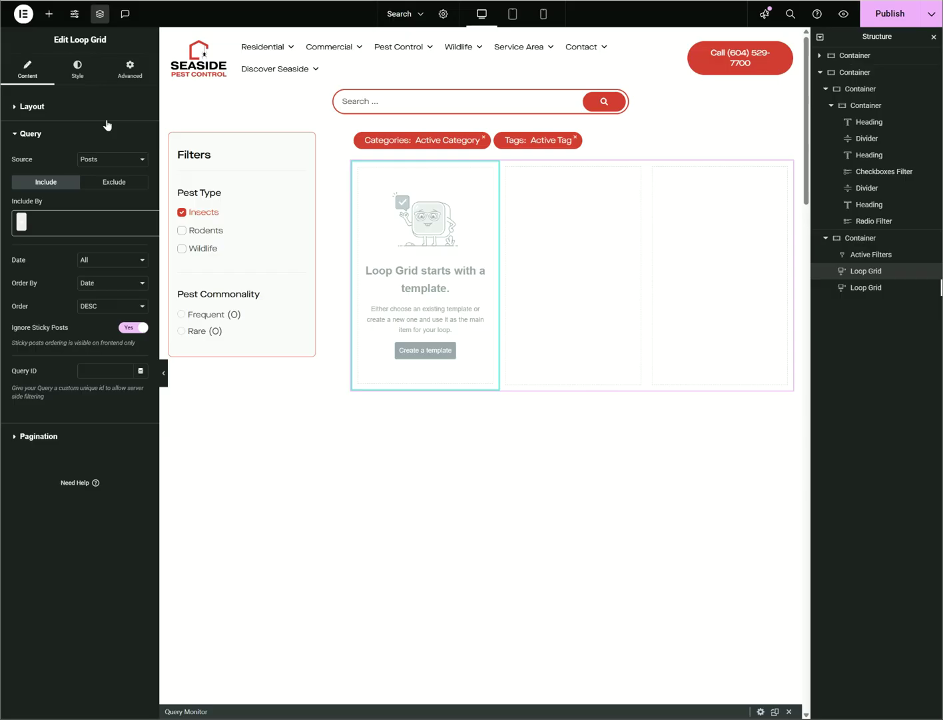
{"action": "left_click", "coordinate": [92, 108]}
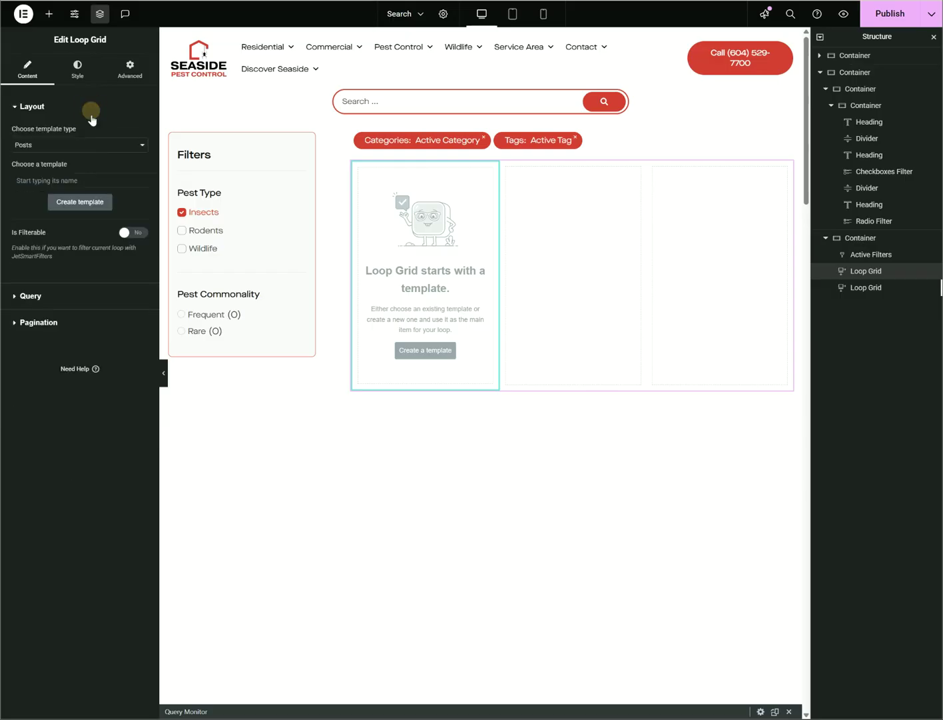
{"action": "left_click", "coordinate": [72, 180]}
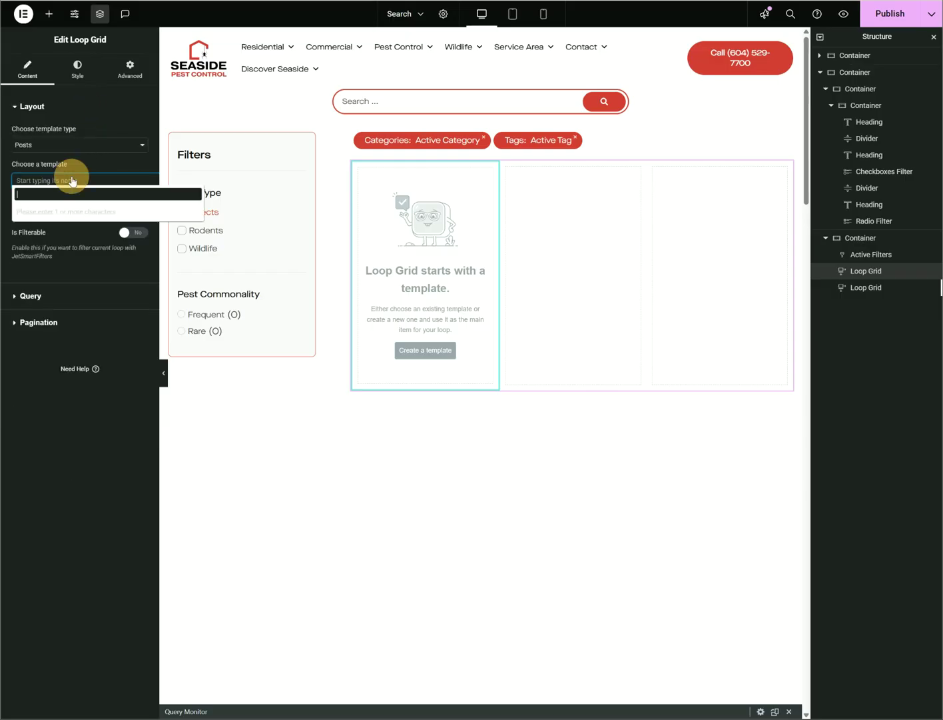
{"action": "left_click", "coordinate": [85, 146]}
{"action": "left_click", "coordinate": [84, 148]}
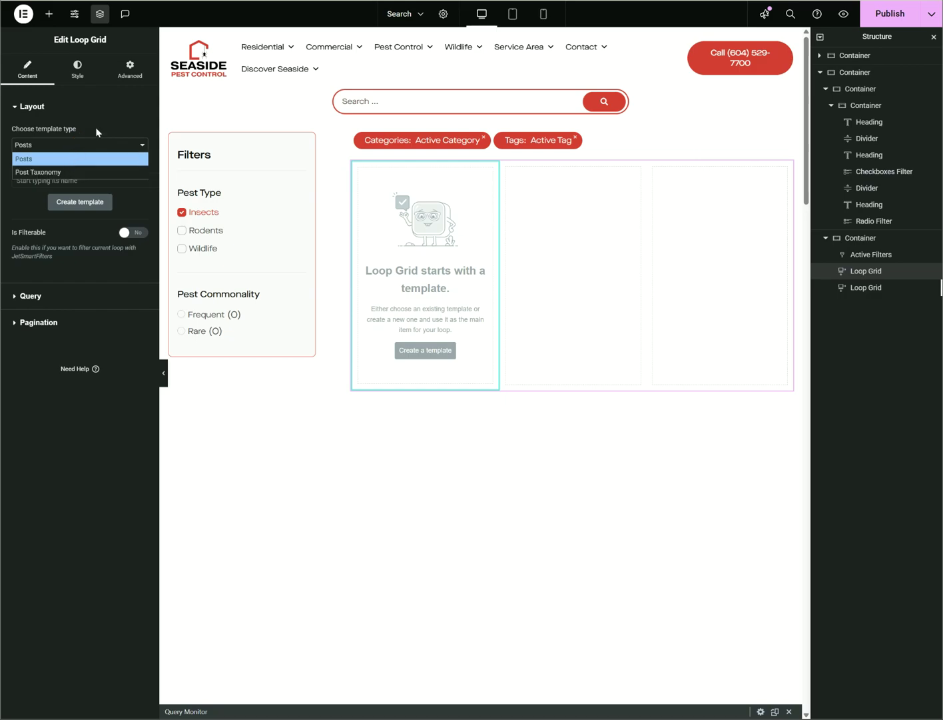
{"action": "left_click", "coordinate": [85, 148]}
Assign the Pest Library Loop (Template) to the new grid and set Is Filterable to Yes
{"action": "left_click", "coordinate": [70, 181]}
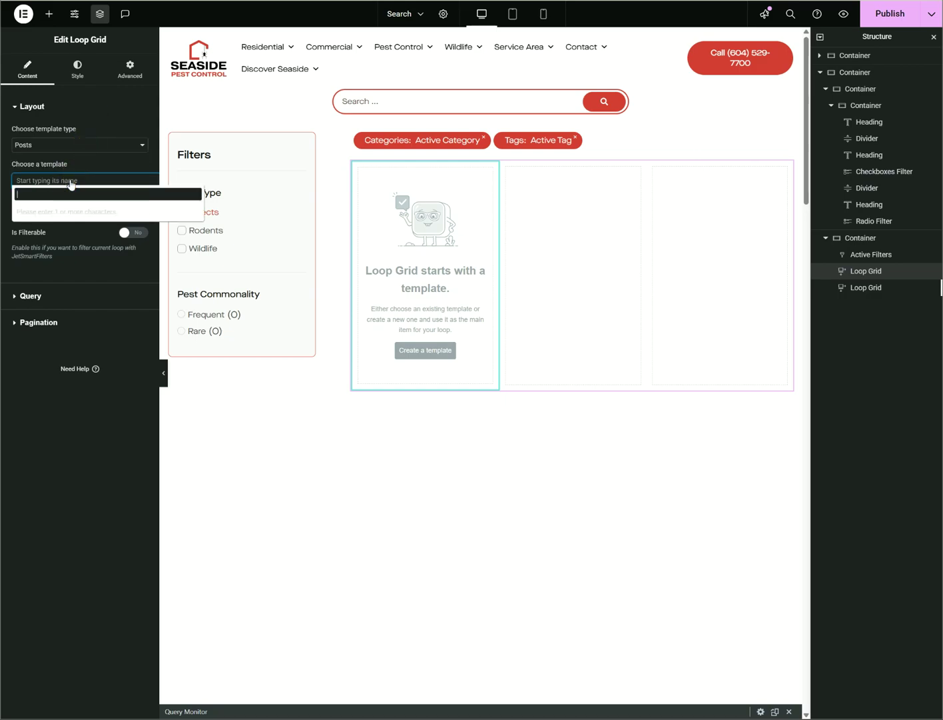
{"action": "type", "text": "loop"}
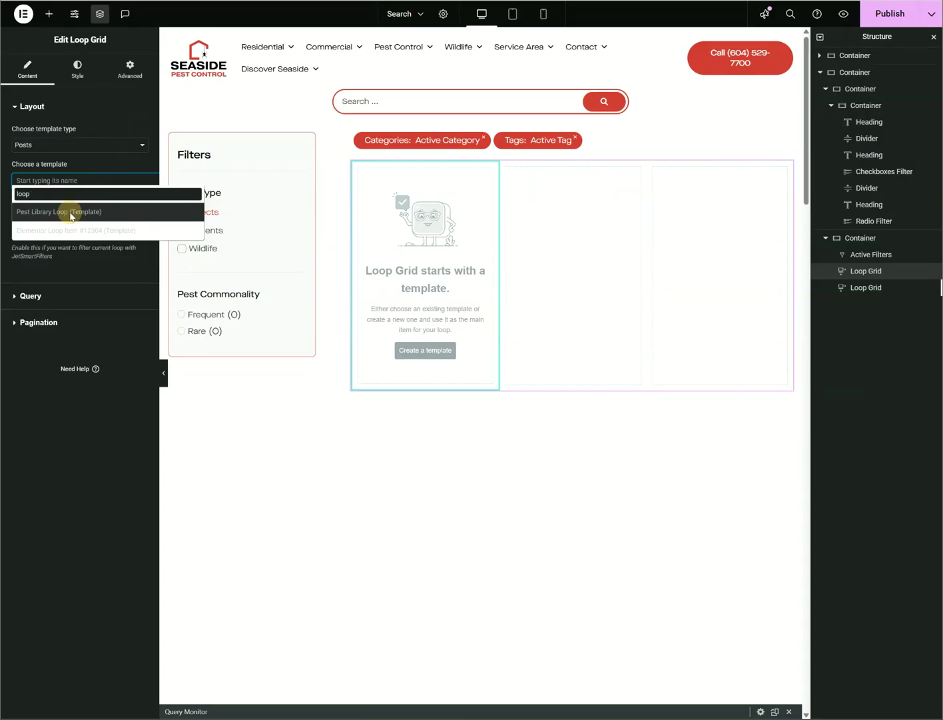
{"action": "left_click", "coordinate": [71, 212]}
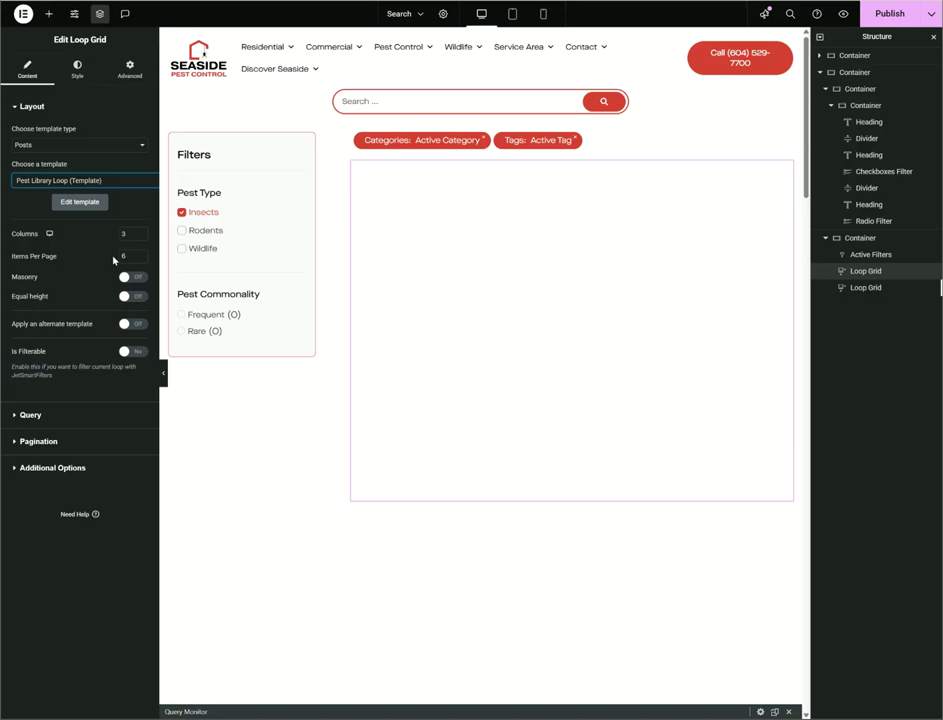
{"action": "left_click", "coordinate": [135, 355]}
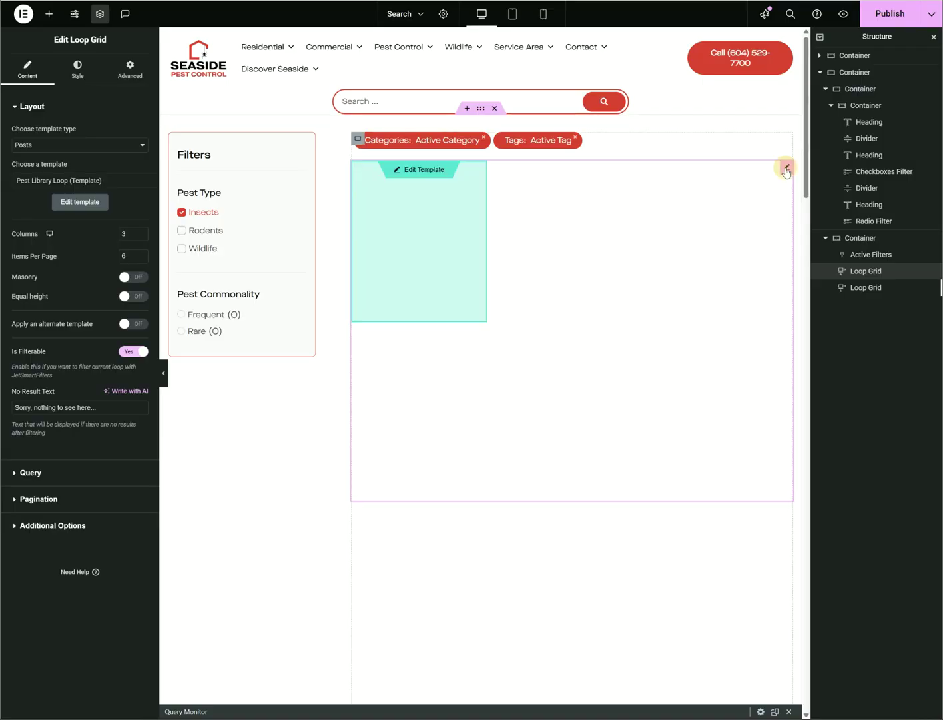
{"action": "right_click", "coordinate": [787, 167]}
Delete the newly added Loop Grid and select the original one
{"action": "left_click", "coordinate": [824, 416]}
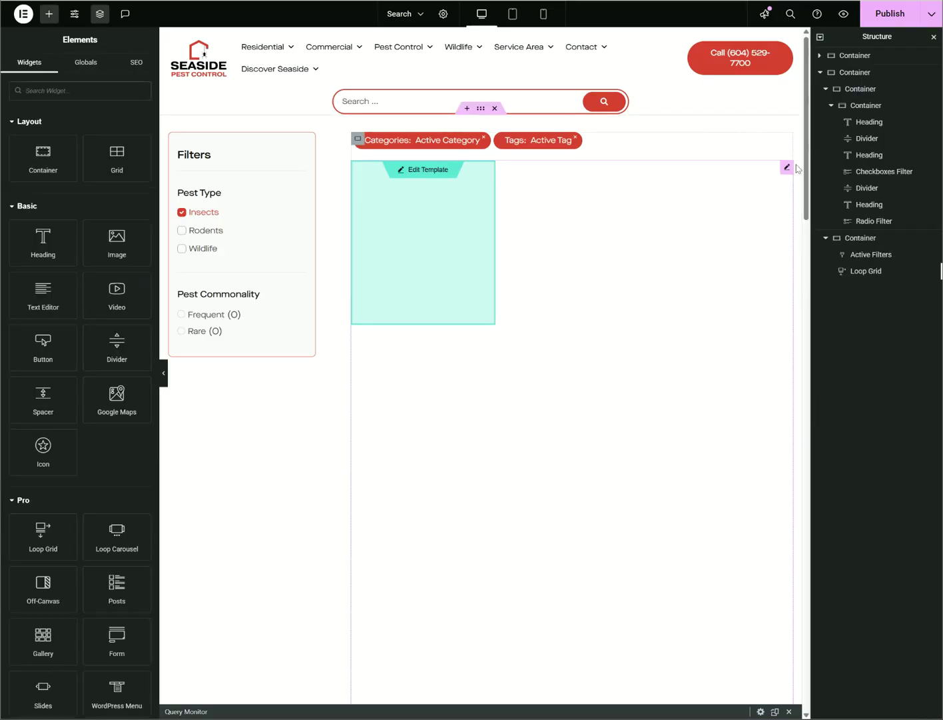
{"action": "left_click", "coordinate": [786, 169]}
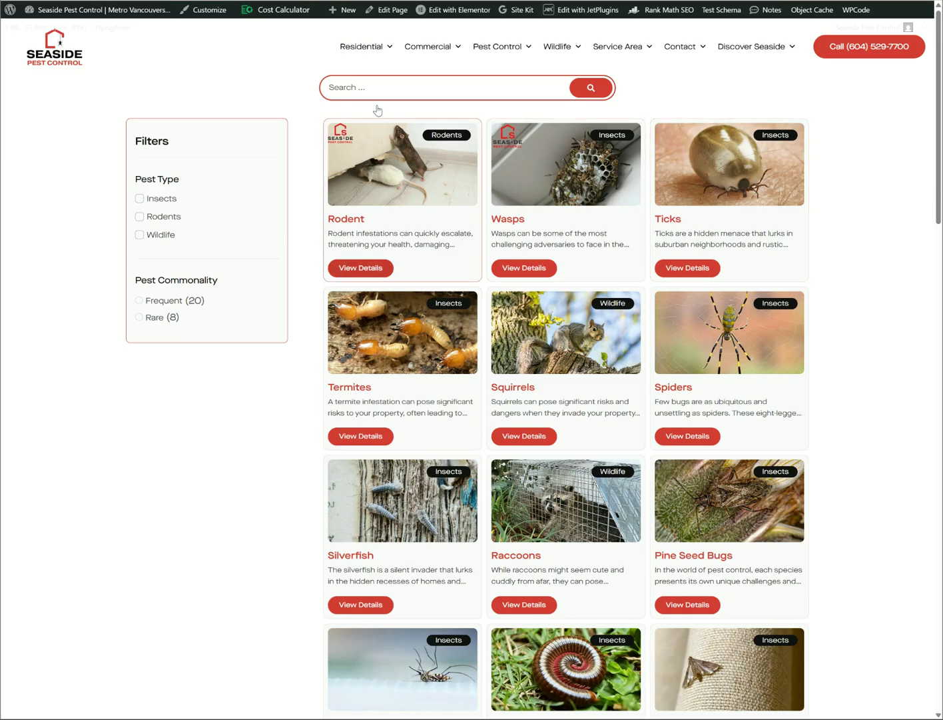
Switch browser tabs to the Pest Commonalities admin page listing Frequent and Rare
{"action": "left_click", "coordinate": [308, 127]}
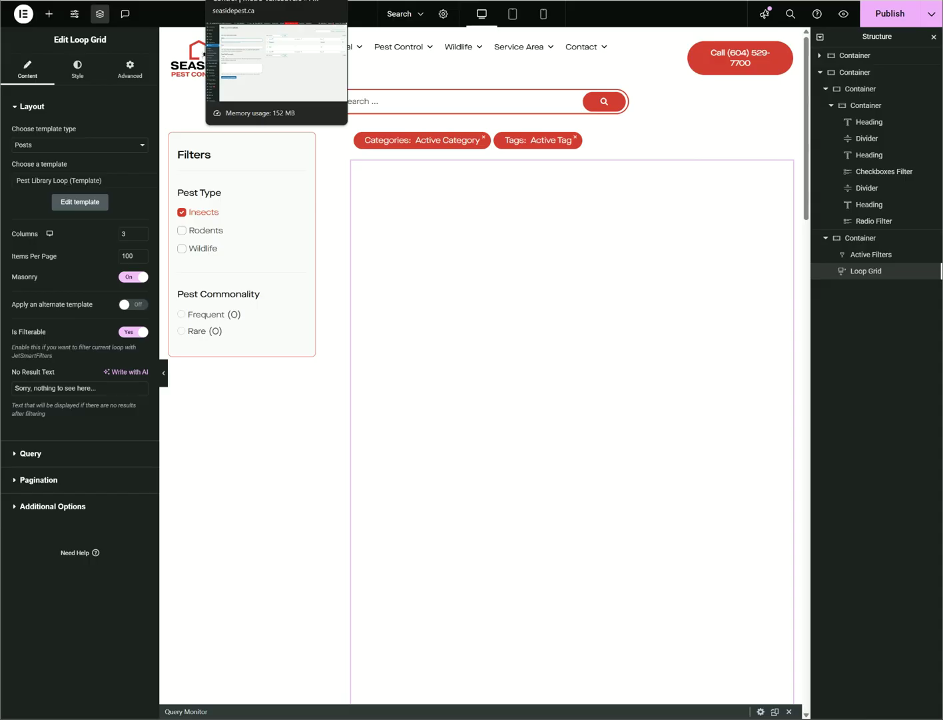
{"action": "left_click", "coordinate": [266, 0]}
{"action": "key", "text": "ctrl+Tab"}
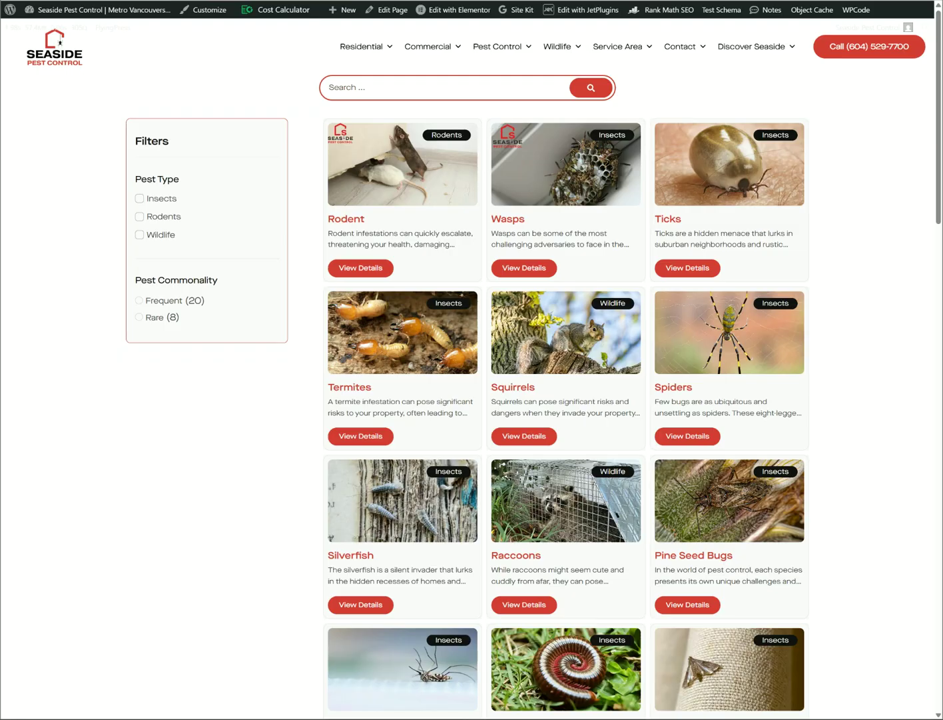
{"action": "key", "text": "ctrl+shift+Tab"}
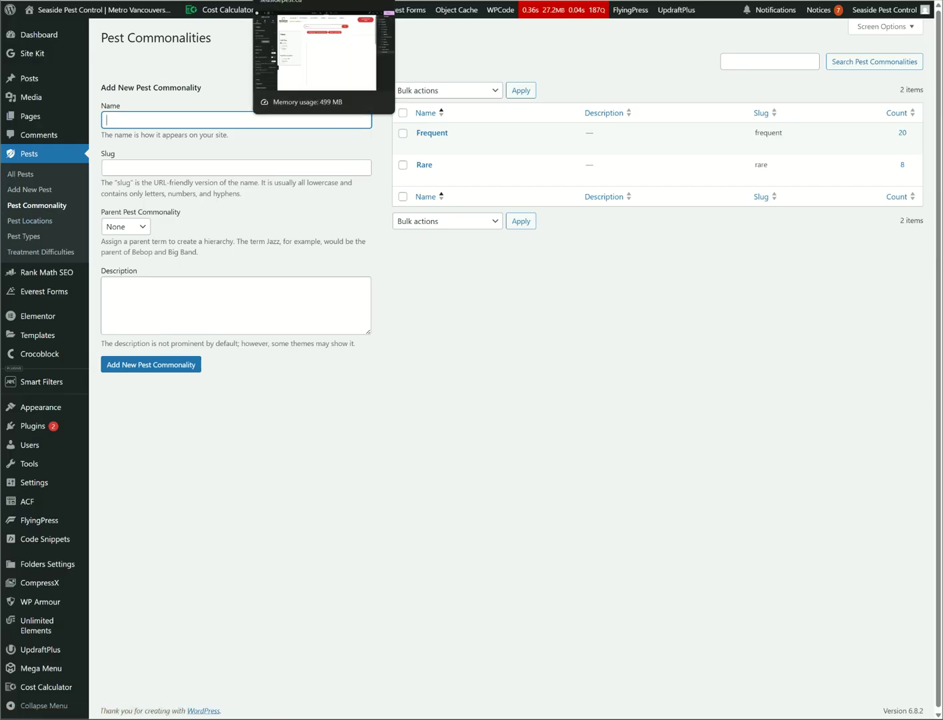
Navigate the admin sidebar via Templates to Smart Filters > All Filters
{"action": "left_click", "coordinate": [325, 1]}
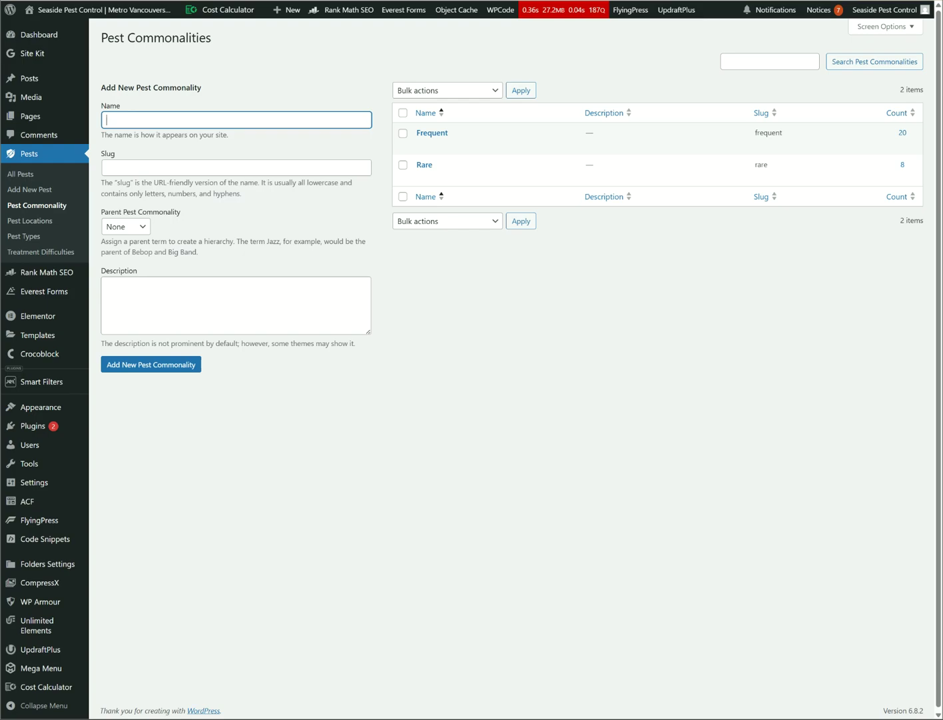
{"action": "mouse_move", "coordinate": [66, 342]}
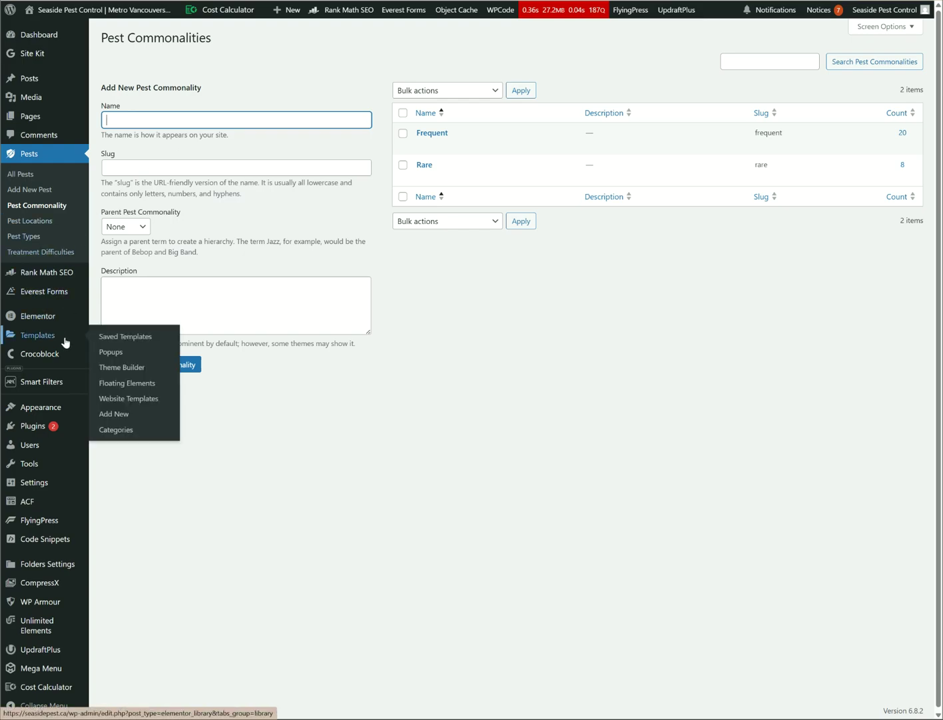
{"action": "mouse_move", "coordinate": [50, 383]}
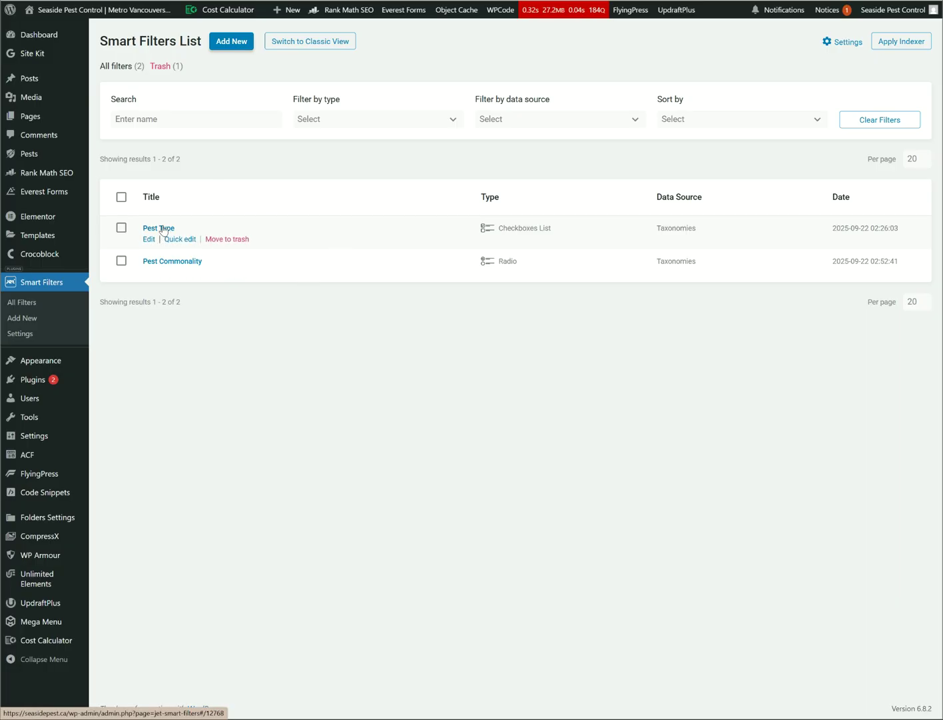
Open the JetSmartFilters settings and its Indexer Settings
{"action": "left_click", "coordinate": [27, 334]}
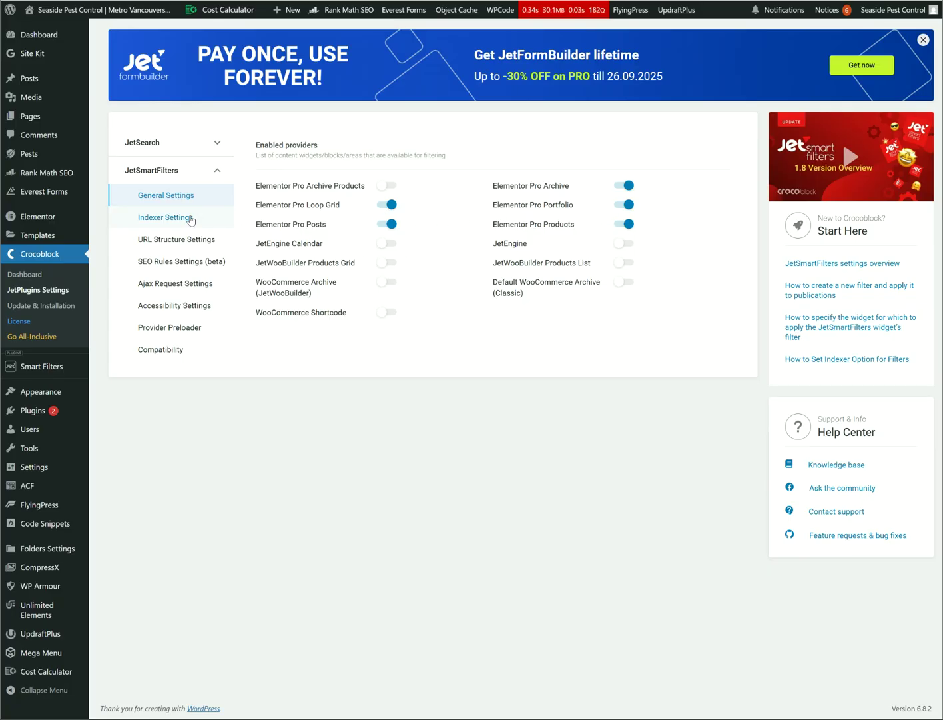
{"action": "left_click", "coordinate": [191, 220]}
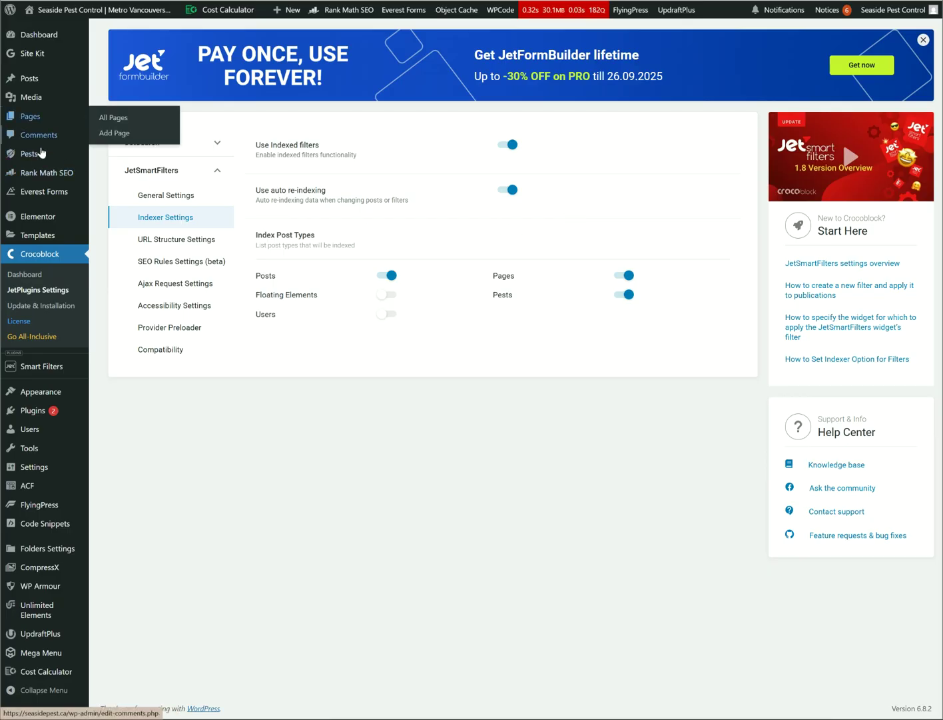
Check the URL Structure Settings, then return to the Smart Filters list
{"action": "mouse_move", "coordinate": [40, 154]}
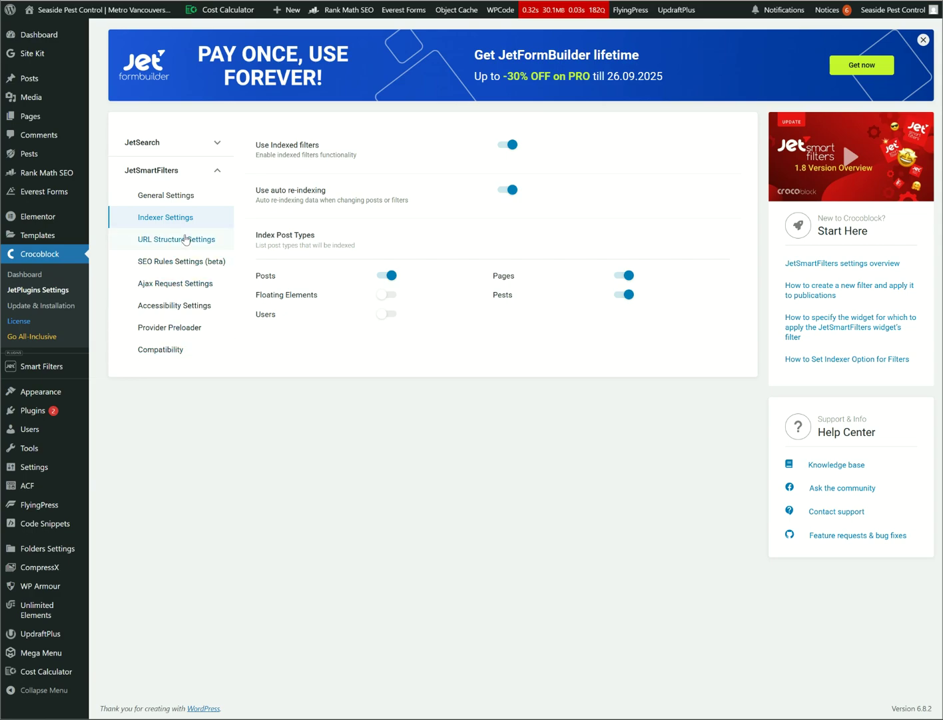
{"action": "left_click", "coordinate": [185, 240]}
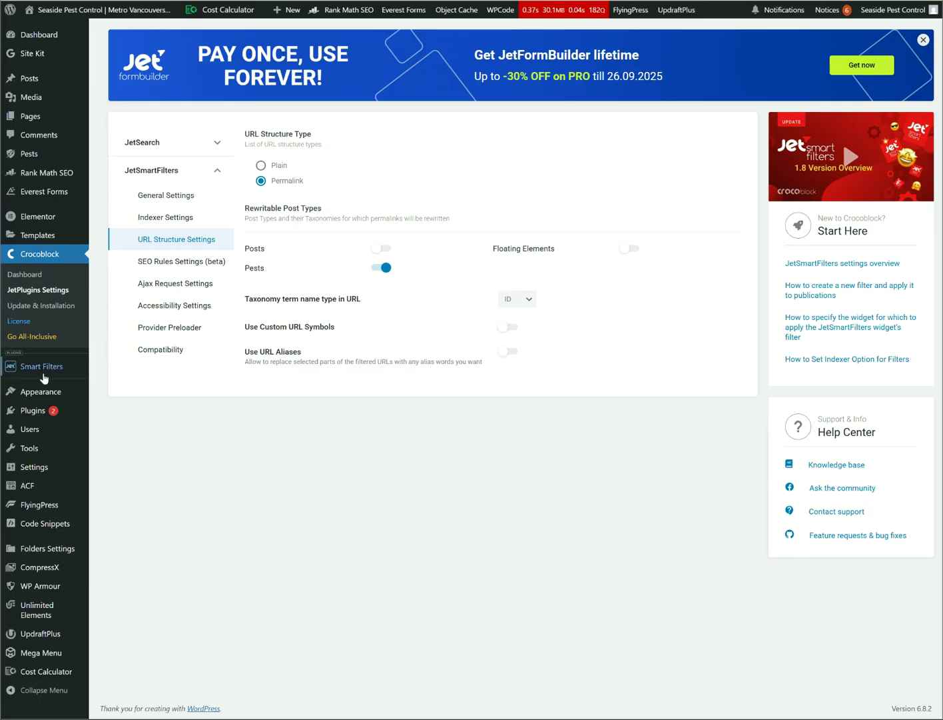
{"action": "left_click", "coordinate": [42, 366]}
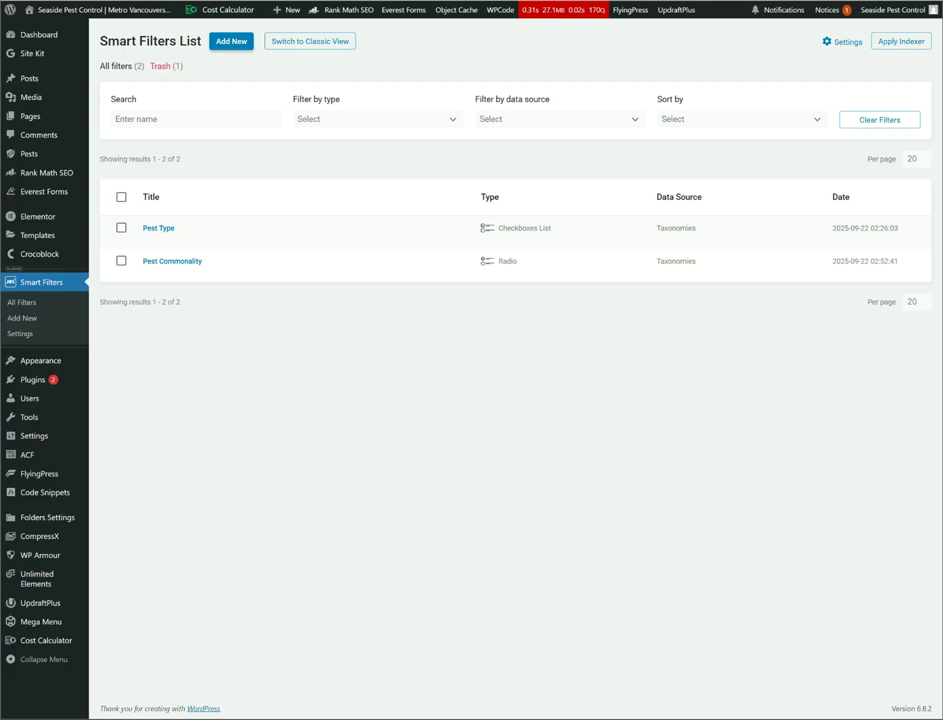
Create a new filter named 'Pest Location' with Checkboxes list as its type
{"action": "left_click", "coordinate": [241, 43]}
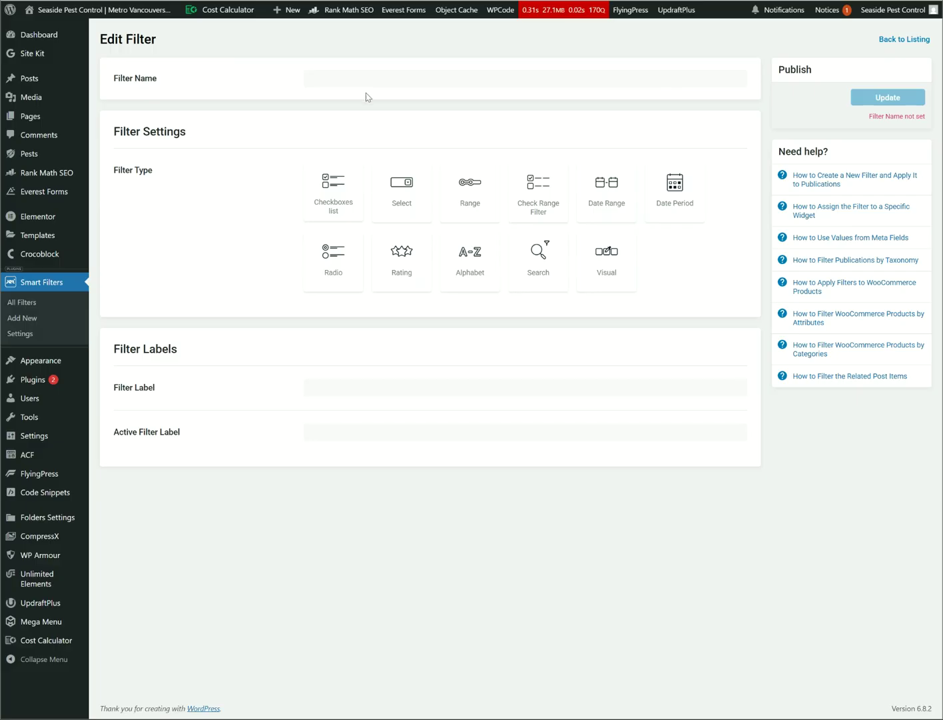
{"action": "left_click", "coordinate": [382, 72]}
{"action": "left_click", "coordinate": [378, 76]}
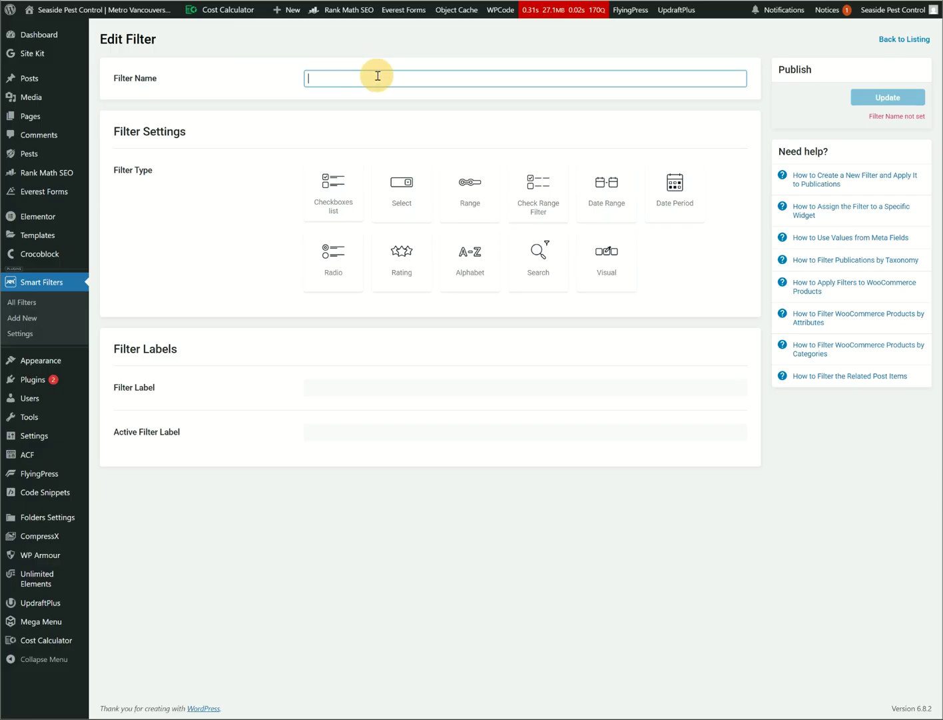
{"action": "type", "text": "Pest Location"}
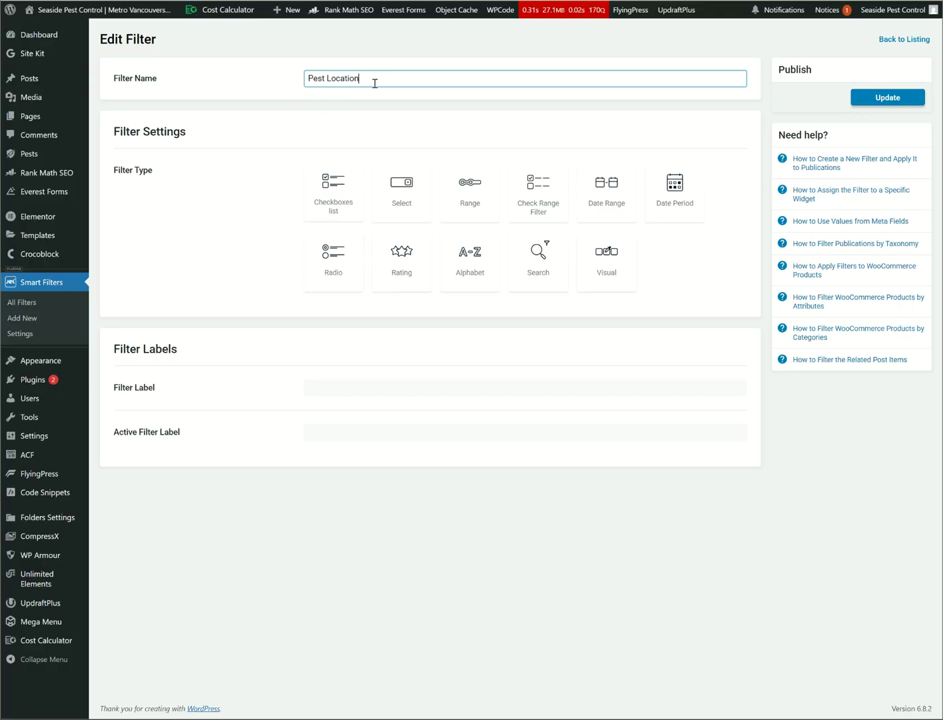
{"action": "left_click", "coordinate": [327, 181]}
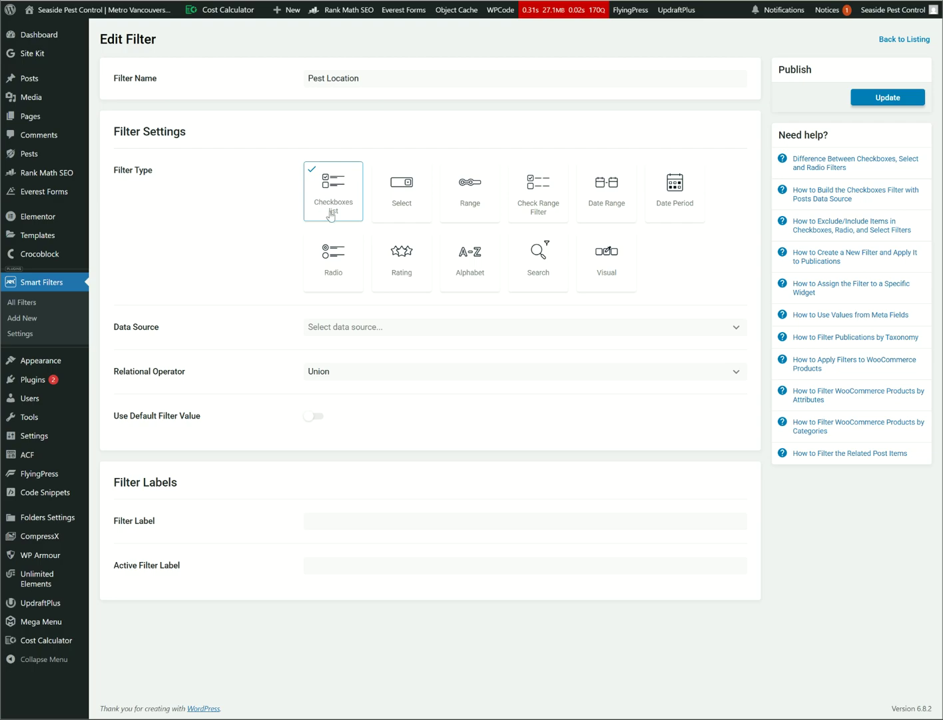
Set the filter's data source to Taxonomies using the Pest Locations taxonomy
{"action": "left_click", "coordinate": [369, 326]}
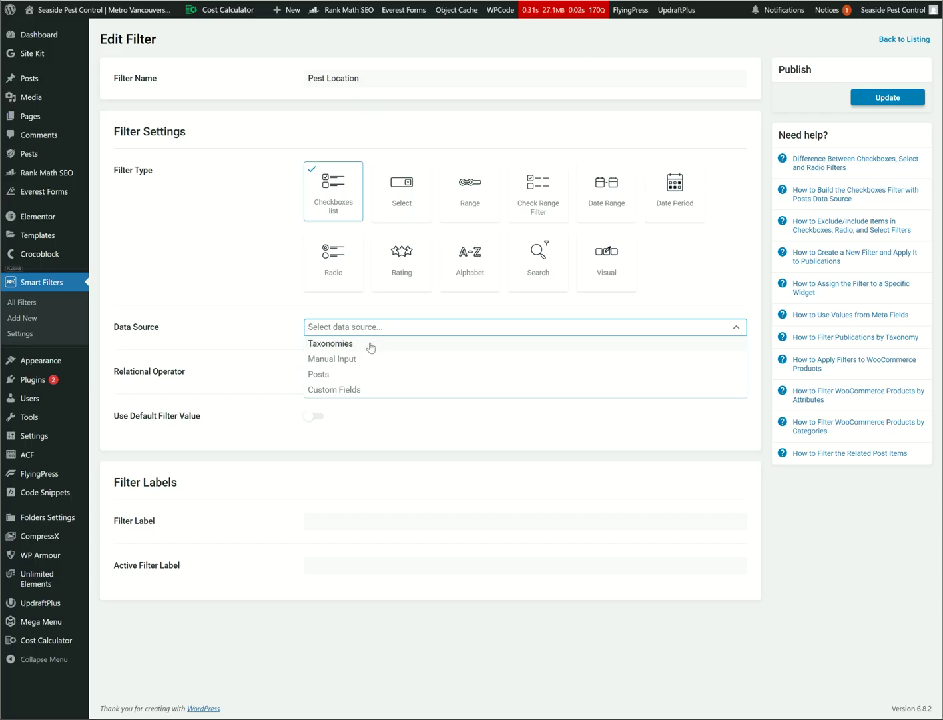
{"action": "left_click", "coordinate": [370, 343]}
{"action": "left_click", "coordinate": [388, 375]}
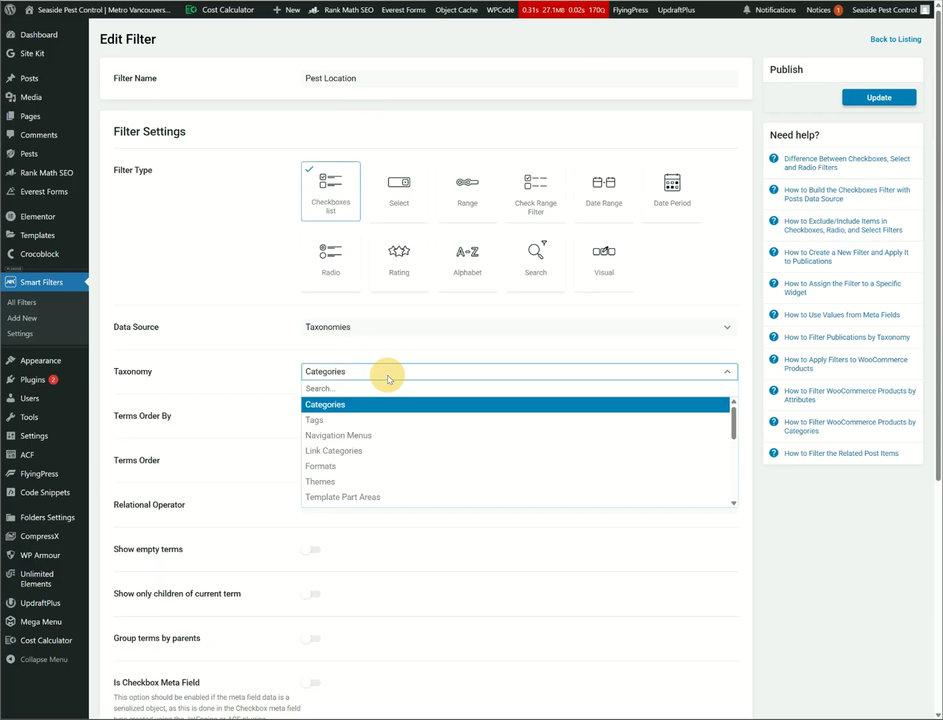
{"action": "scroll", "coordinate": [405, 448], "scroll_direction": "down", "scroll_amount": 5}
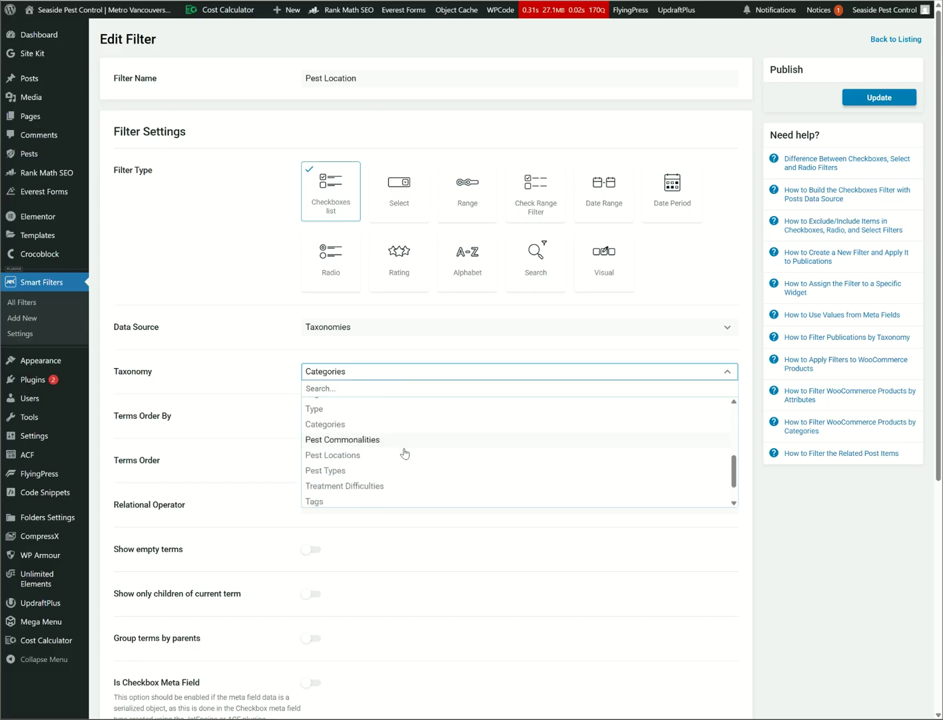
{"action": "left_click", "coordinate": [377, 454]}
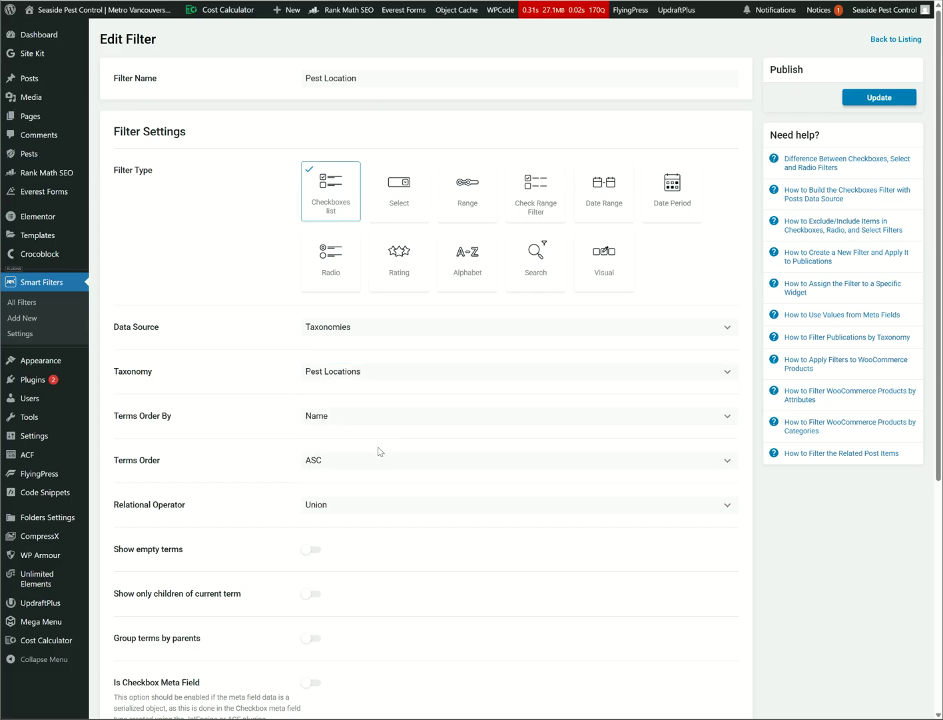
{"action": "scroll", "coordinate": [521, 527], "scroll_direction": "down", "scroll_amount": 1}
{"action": "scroll", "coordinate": [522, 527], "scroll_direction": "down", "scroll_amount": 1}
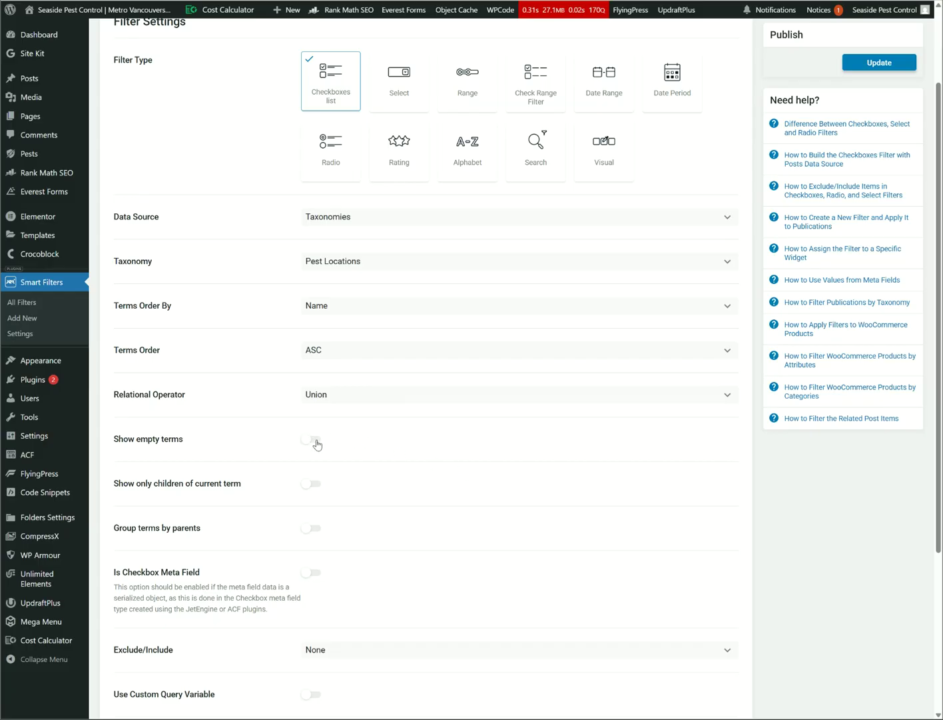
{"action": "scroll", "coordinate": [394, 479], "scroll_direction": "down", "scroll_amount": 2}
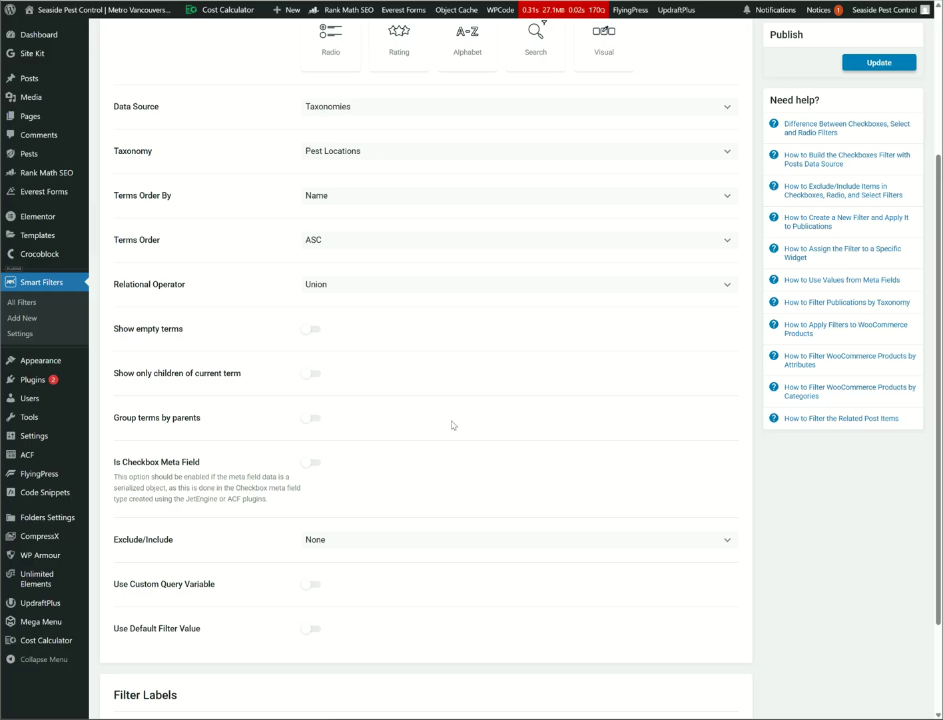
{"action": "scroll", "coordinate": [454, 424], "scroll_direction": "up", "scroll_amount": 2}
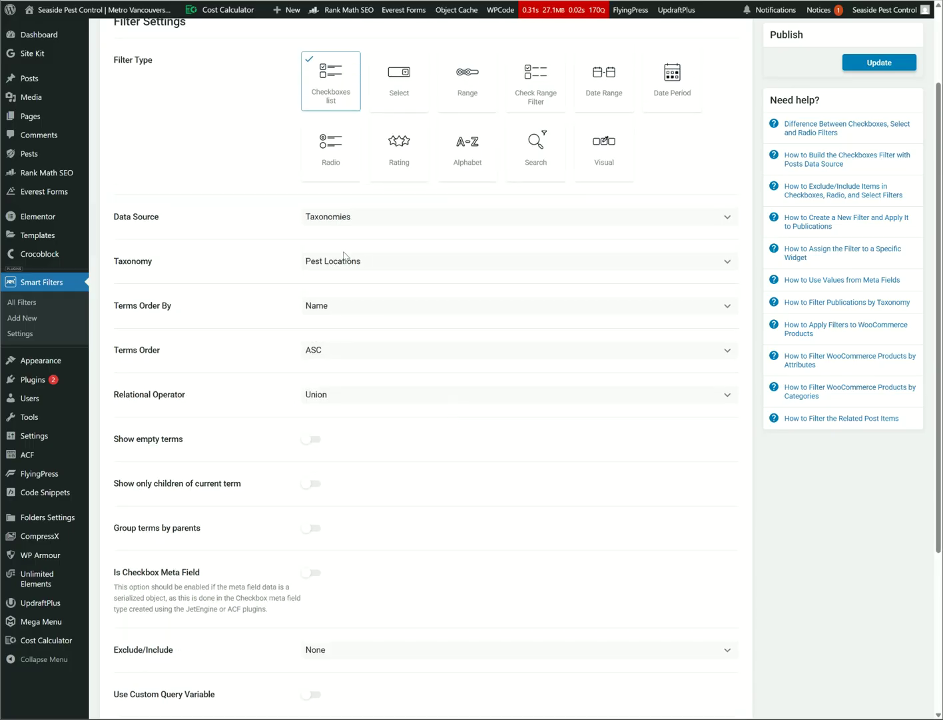
Check the existing Pest Locations terms, then save the Pest Location filter with Update
{"action": "mouse_move", "coordinate": [31, 162]}
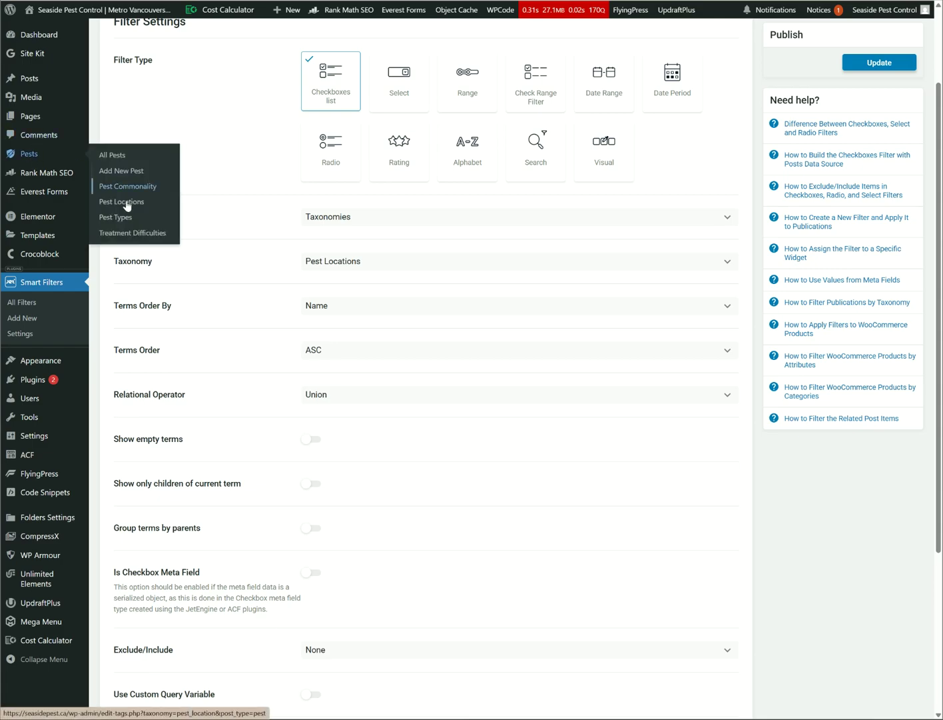
{"action": "scroll", "coordinate": [213, 204], "scroll_direction": "up", "scroll_amount": 2}
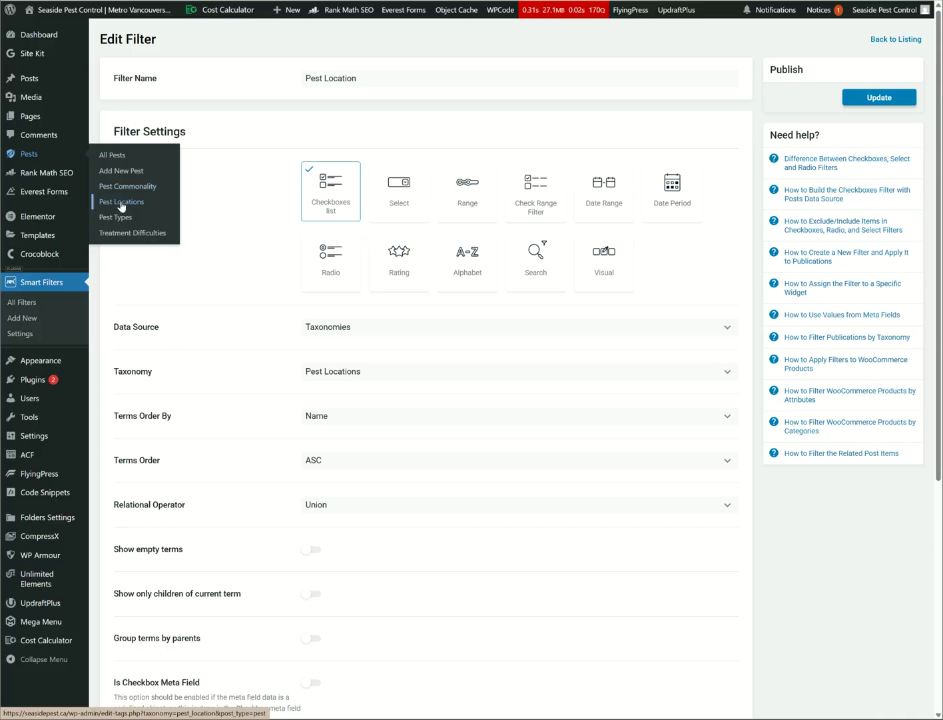
{"action": "left_click", "coordinate": [122, 202]}
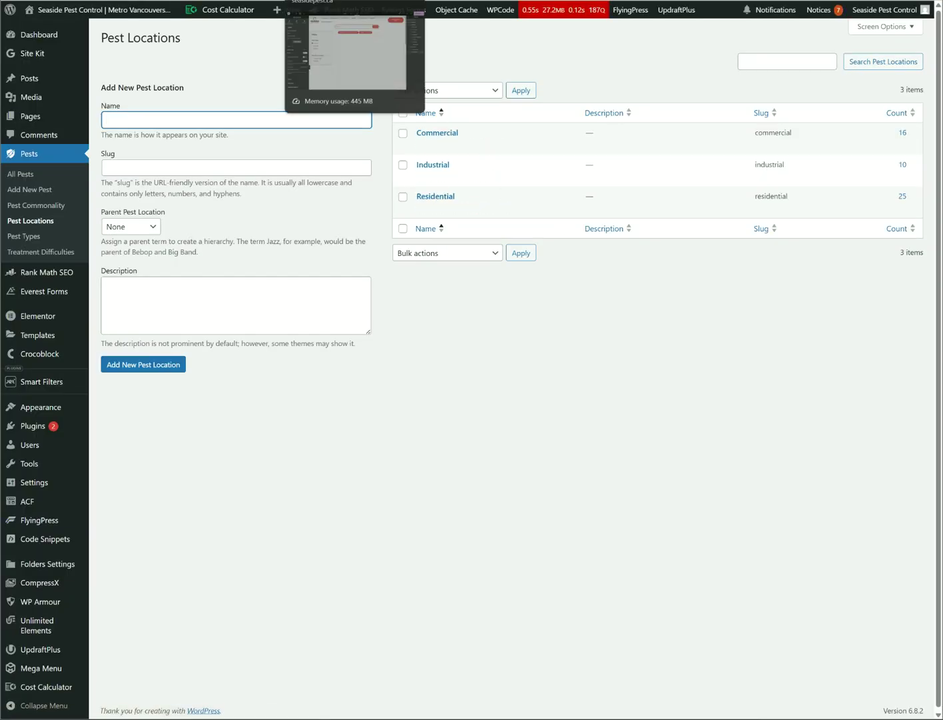
{"action": "left_click", "coordinate": [353, 3]}
{"action": "key", "text": "ctrl+Tab"}
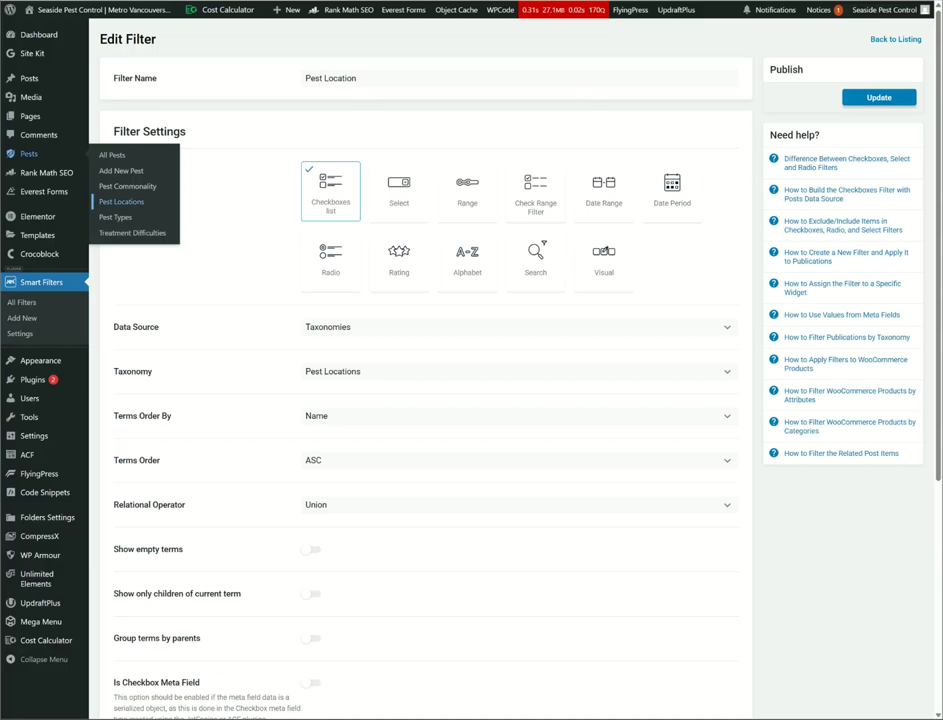
{"action": "left_click", "coordinate": [246, 226]}
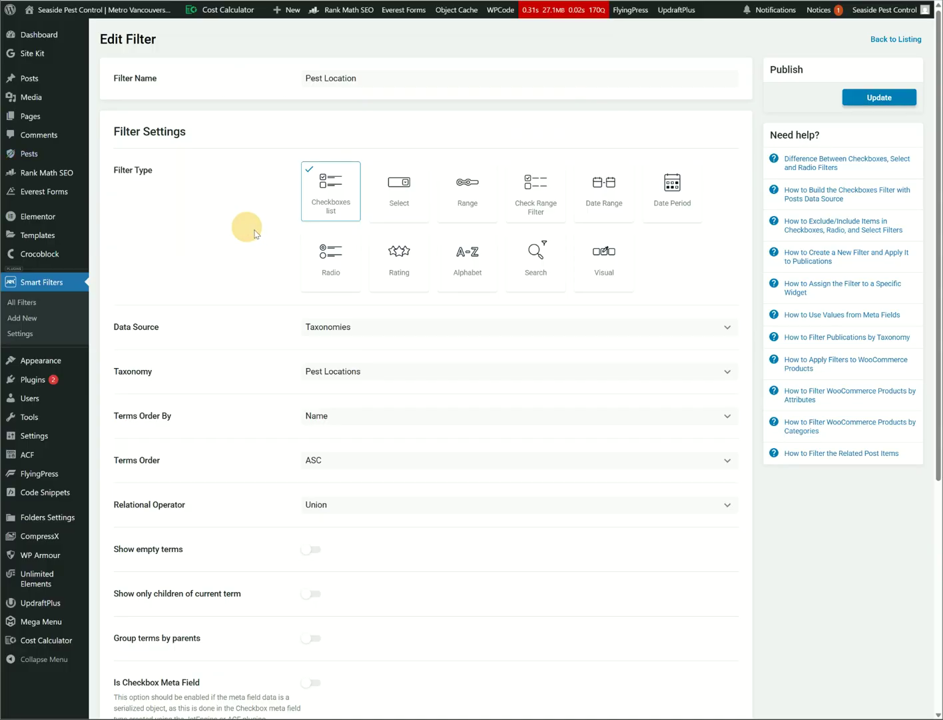
{"action": "left_click", "coordinate": [884, 98]}
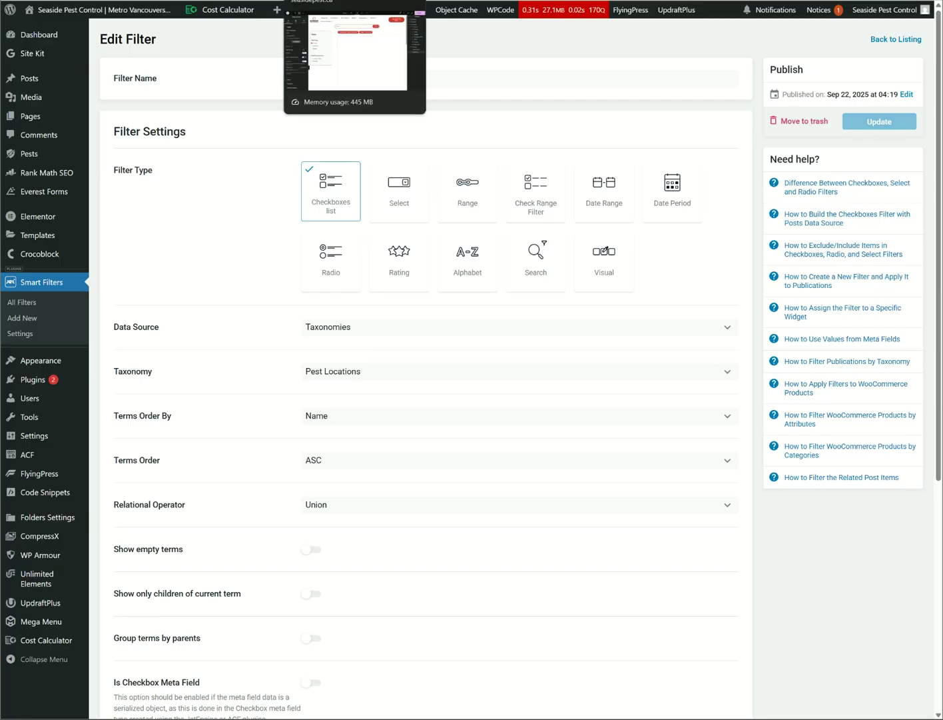
{"action": "left_click", "coordinate": [311, 1]}
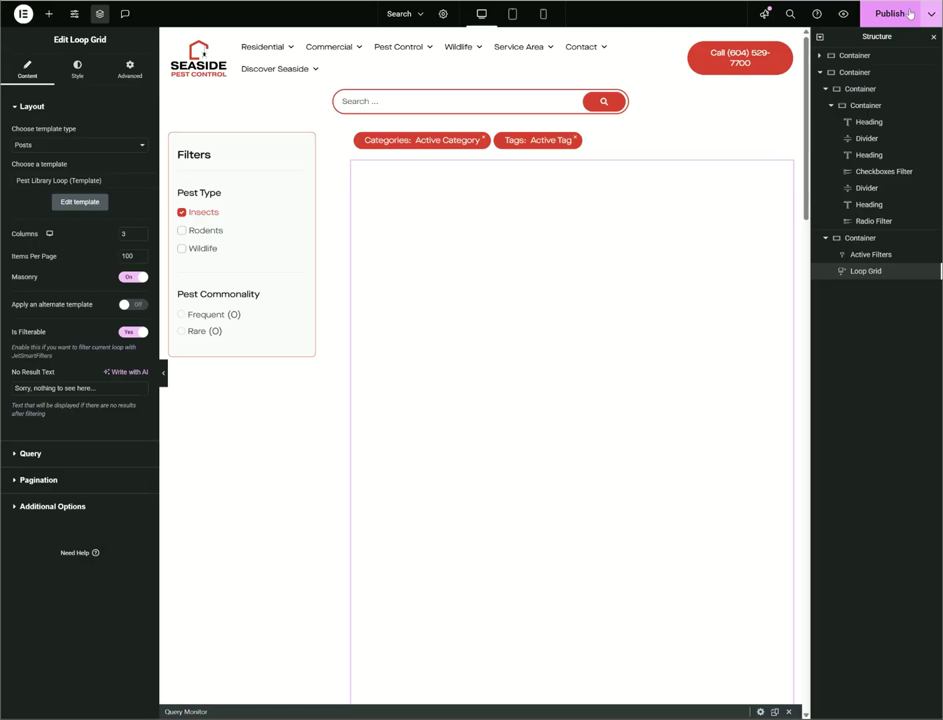
Duplicate the divider and place the copy below the Pest Commonality filter
{"action": "key", "text": "F5"}
{"action": "left_click", "coordinate": [543, 60]}
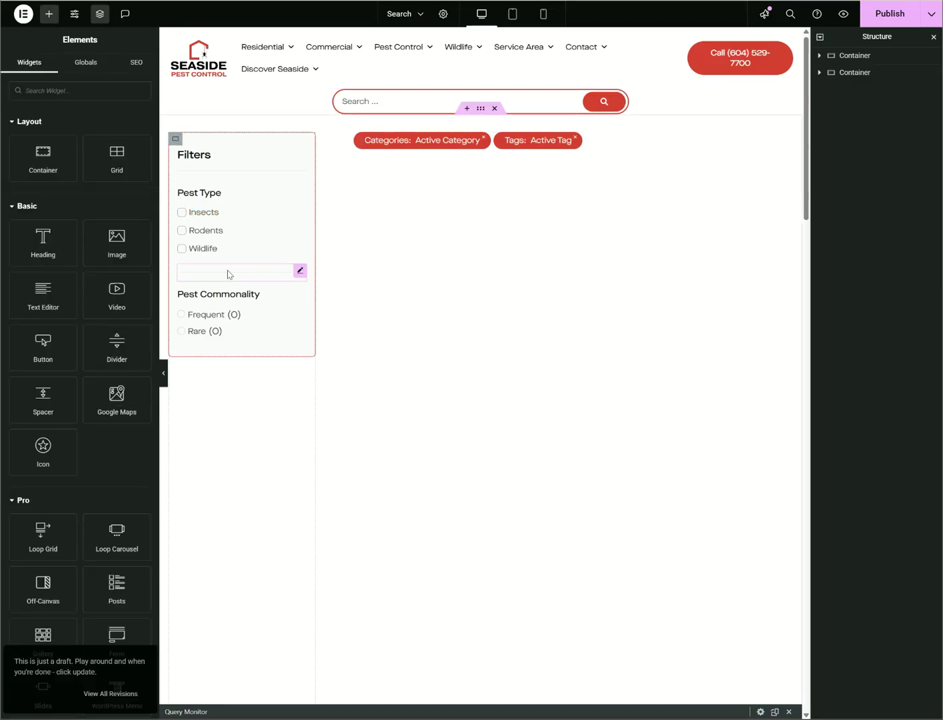
{"action": "right_click", "coordinate": [230, 273]}
{"action": "left_click", "coordinate": [273, 309]}
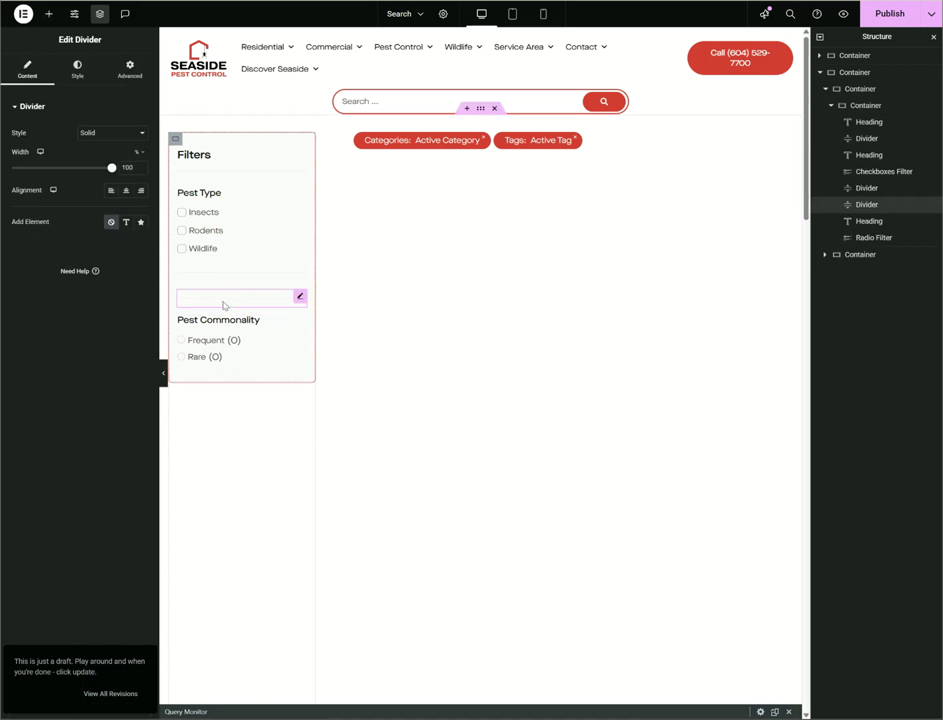
{"action": "left_click_drag", "start_coordinate": [223, 301], "coordinate": [216, 360]}
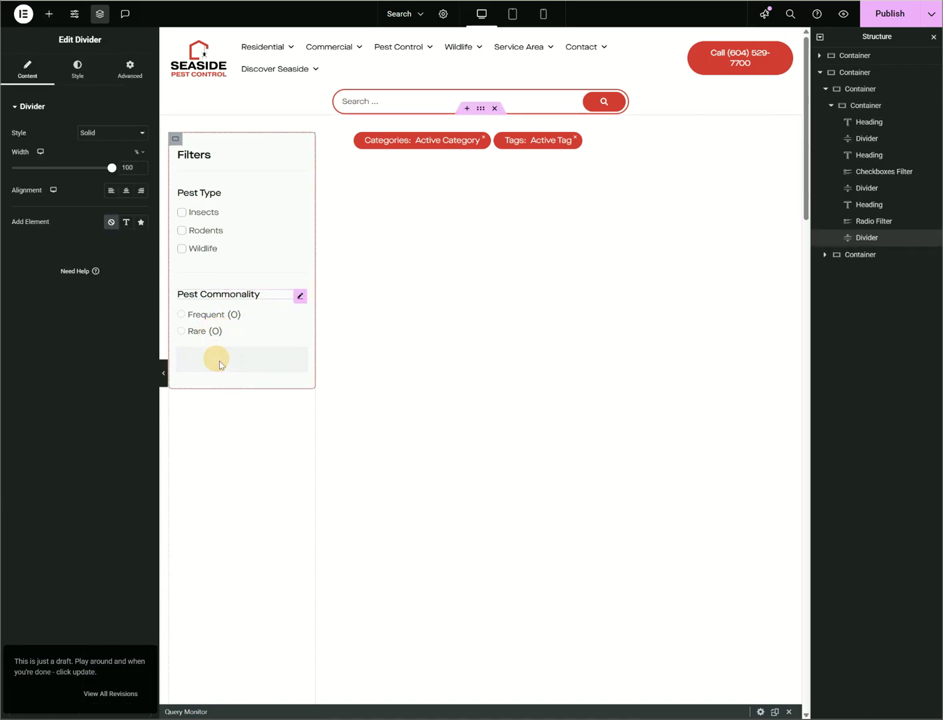
Duplicate the Pest Commonality heading, move it below Rare, and retitle it 'Pest Location'
{"action": "right_click", "coordinate": [227, 295]}
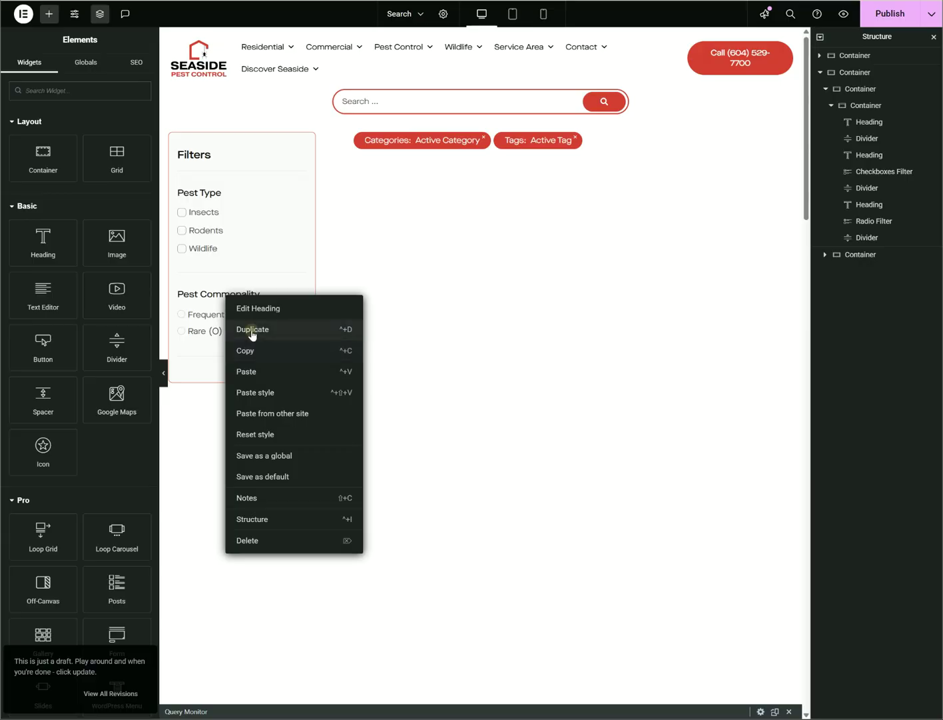
{"action": "left_click", "coordinate": [250, 330]}
{"action": "left_click_drag", "start_coordinate": [220, 316], "coordinate": [223, 394]}
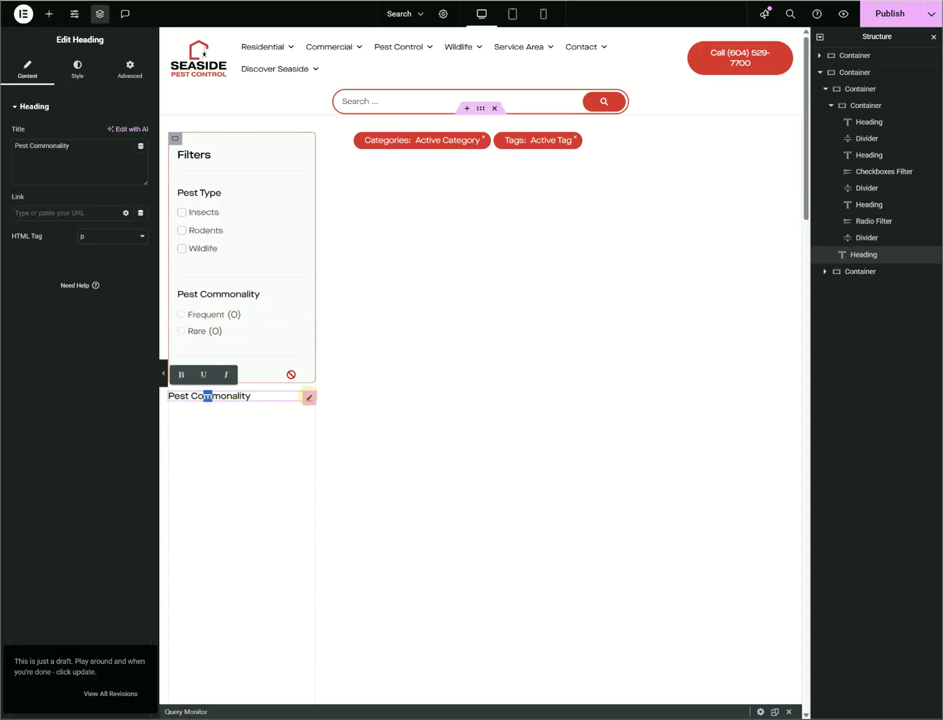
{"action": "left_click_drag", "start_coordinate": [204, 394], "coordinate": [277, 366]}
{"action": "double_click", "coordinate": [60, 146]}
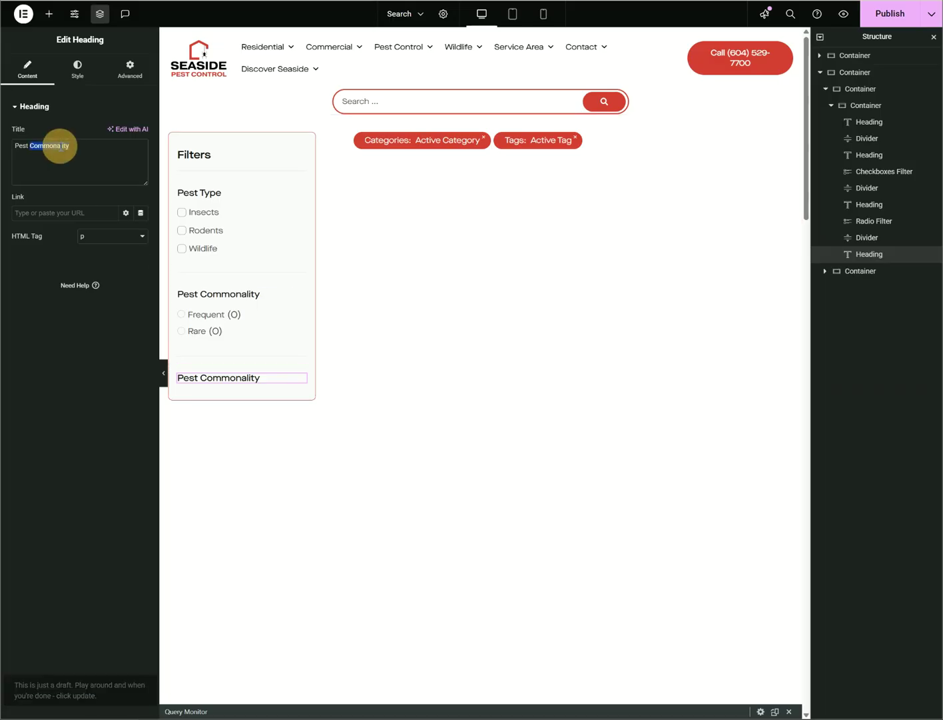
{"action": "type", "text": "Location"}
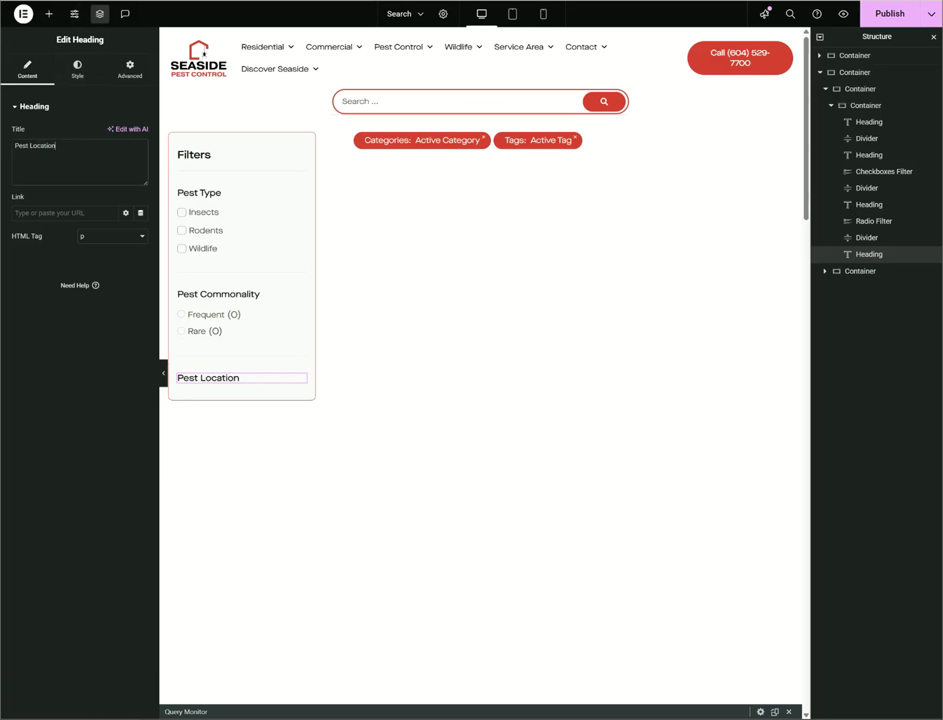
{"action": "left_click", "coordinate": [220, 0]}
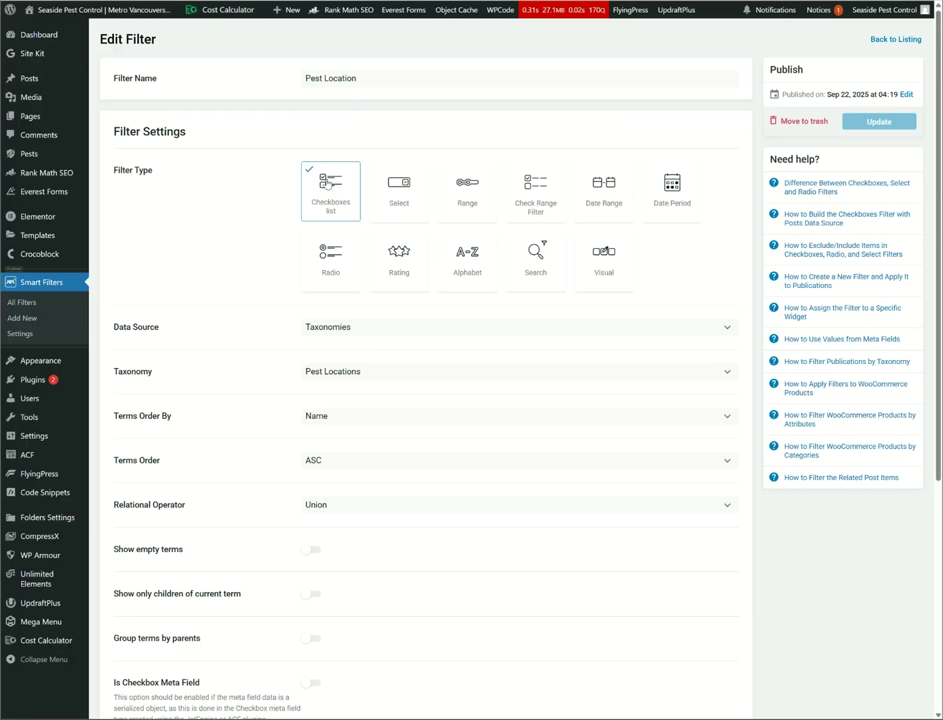
{"action": "left_click", "coordinate": [227, 2]}
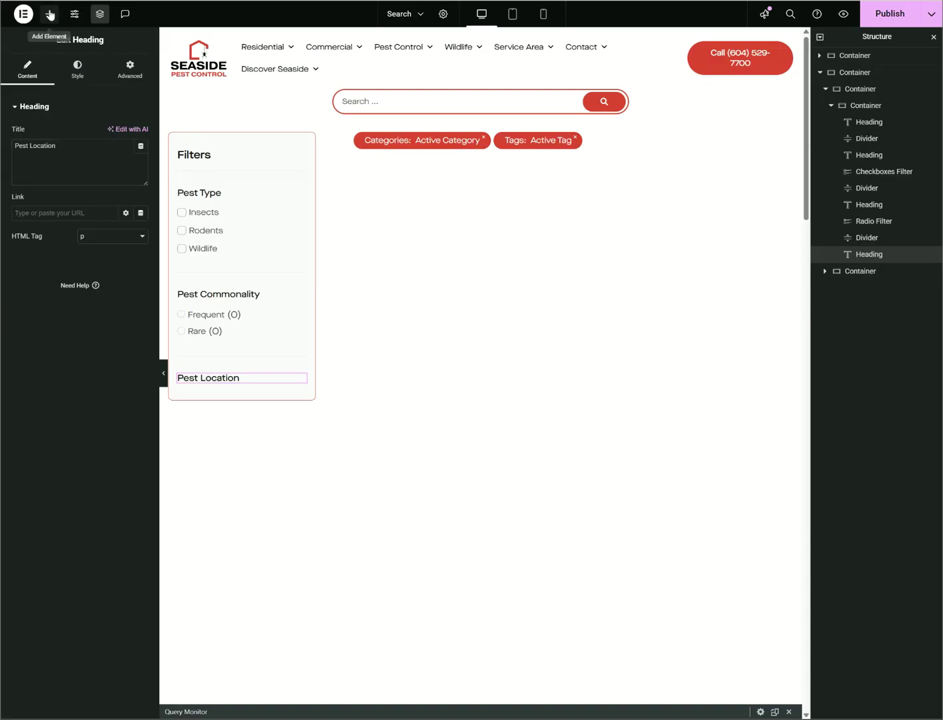
Add a Checkboxes Filter widget under Pest Location showing the Pest Location filter
{"action": "left_click", "coordinate": [49, 14]}
{"action": "left_click", "coordinate": [51, 85]}
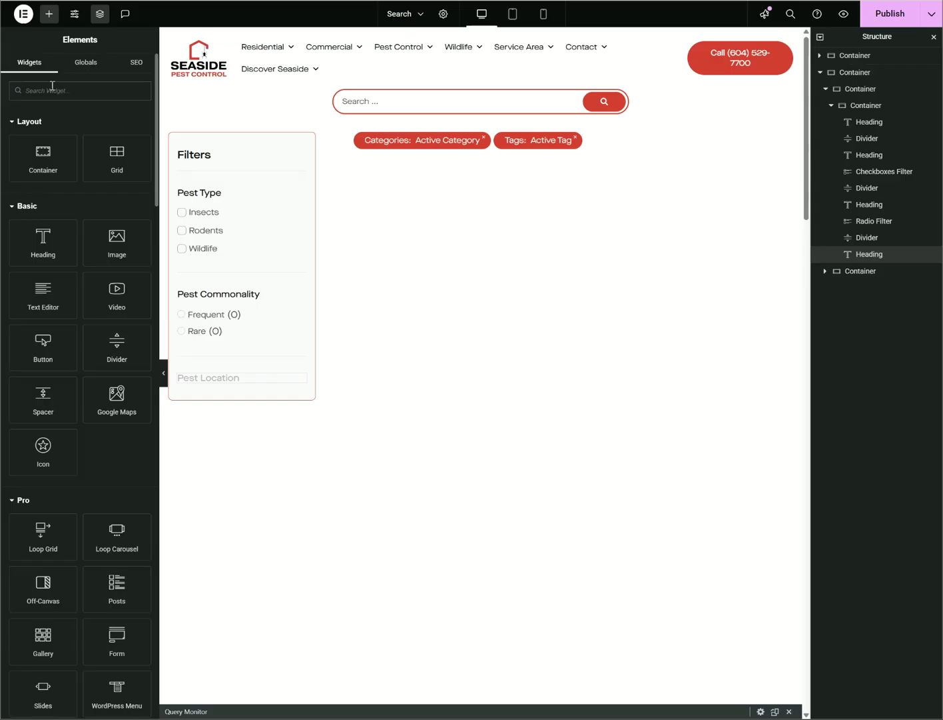
{"action": "type", "text": "che"}
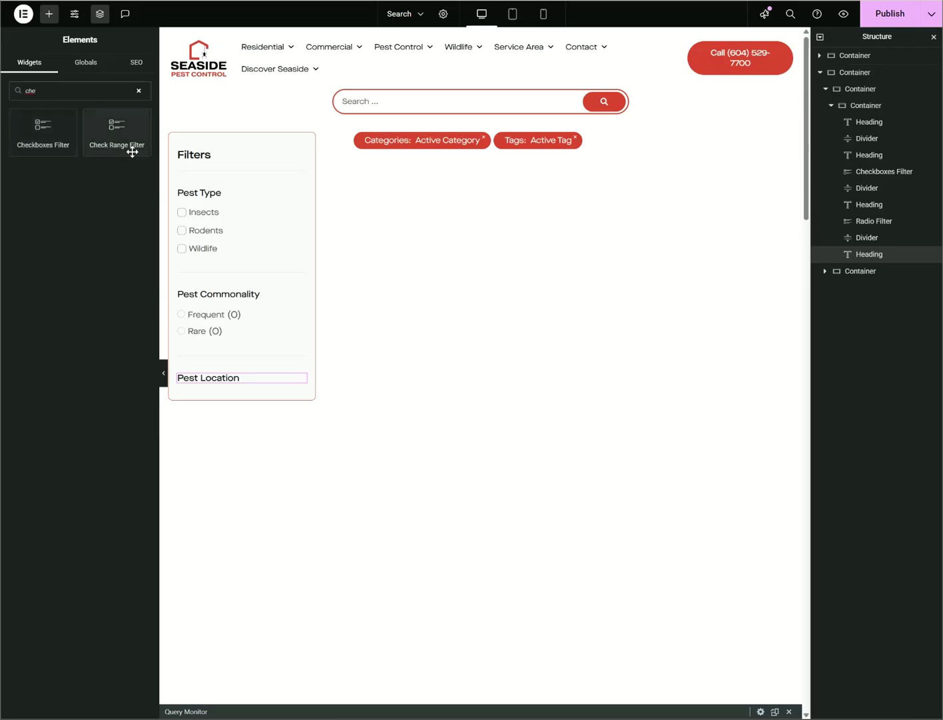
{"action": "left_click_drag", "start_coordinate": [53, 140], "coordinate": [221, 381]}
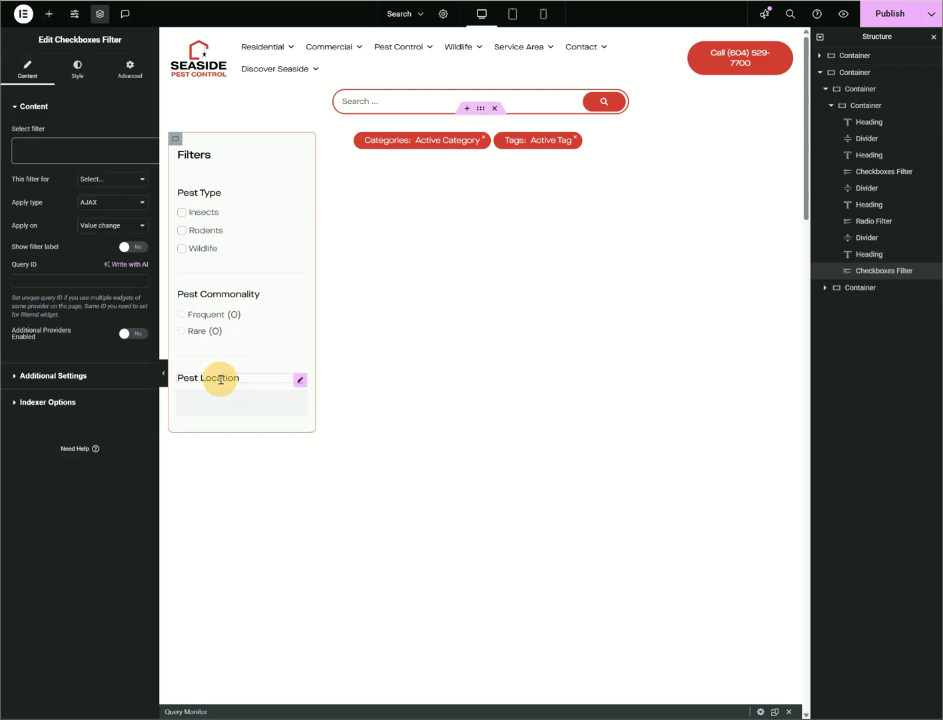
{"action": "left_click", "coordinate": [45, 146]}
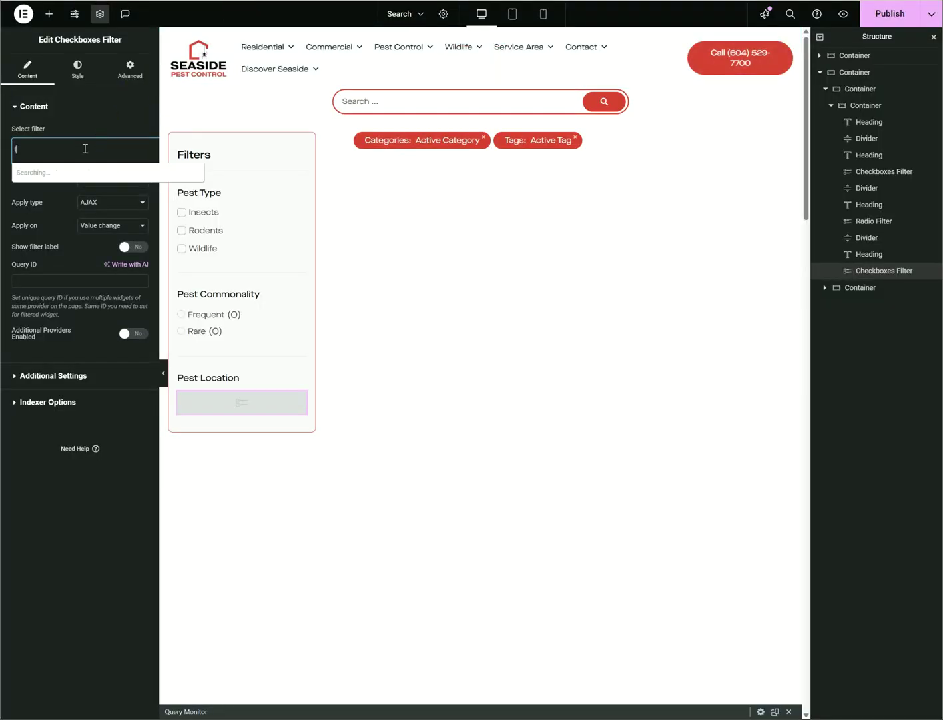
{"action": "type", "text": "ocation"}
{"action": "left_click", "coordinate": [53, 175]}
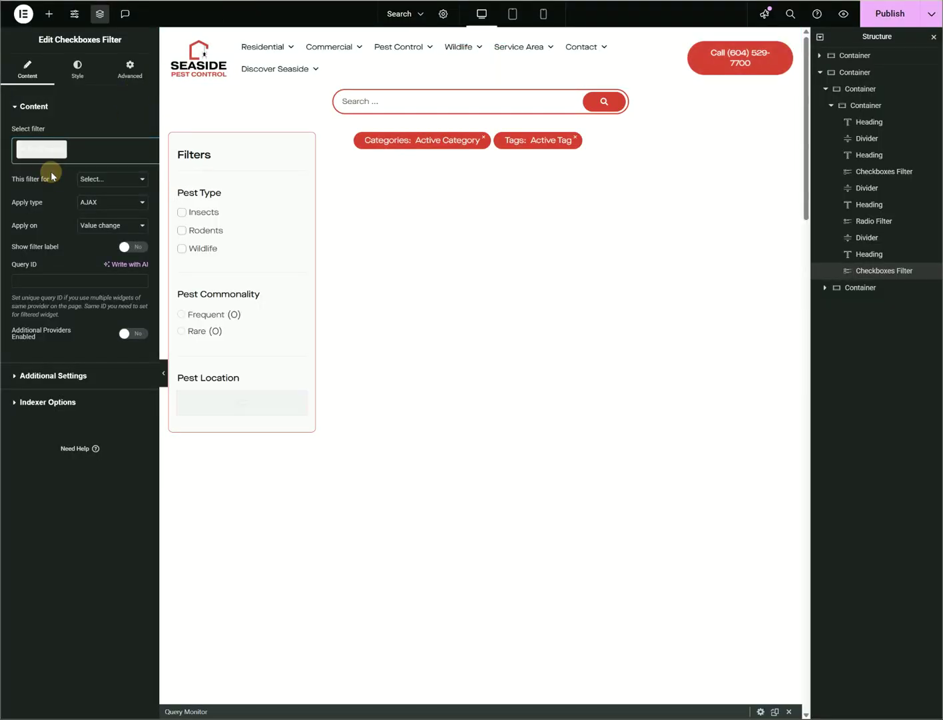
Make the filter target the Loop Grid with Indexer and Show Counter enabled
{"action": "left_click", "coordinate": [110, 178]}
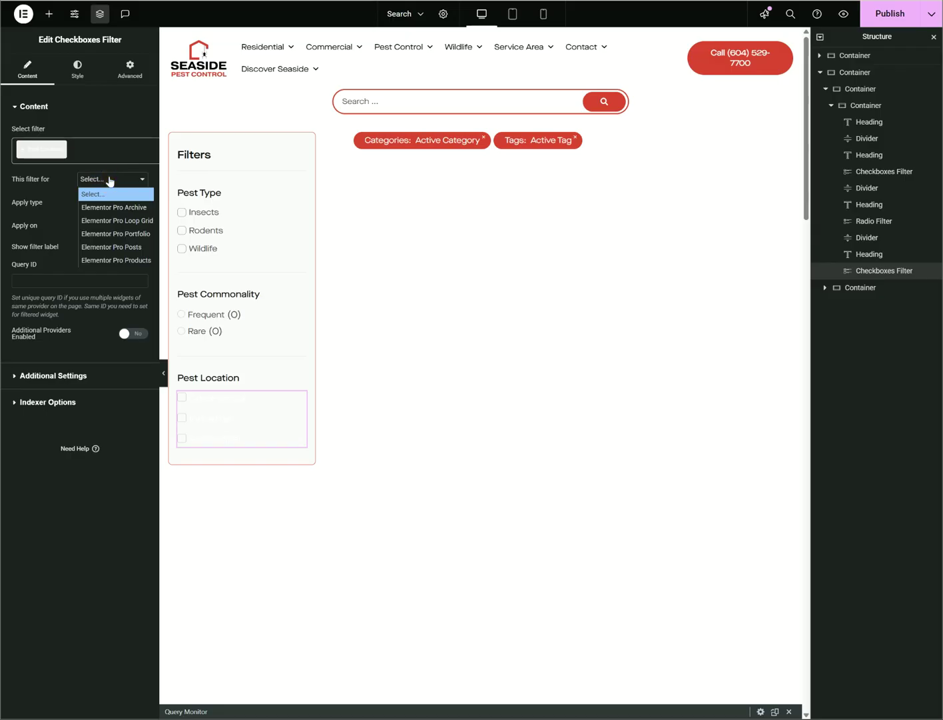
{"action": "left_click", "coordinate": [119, 221]}
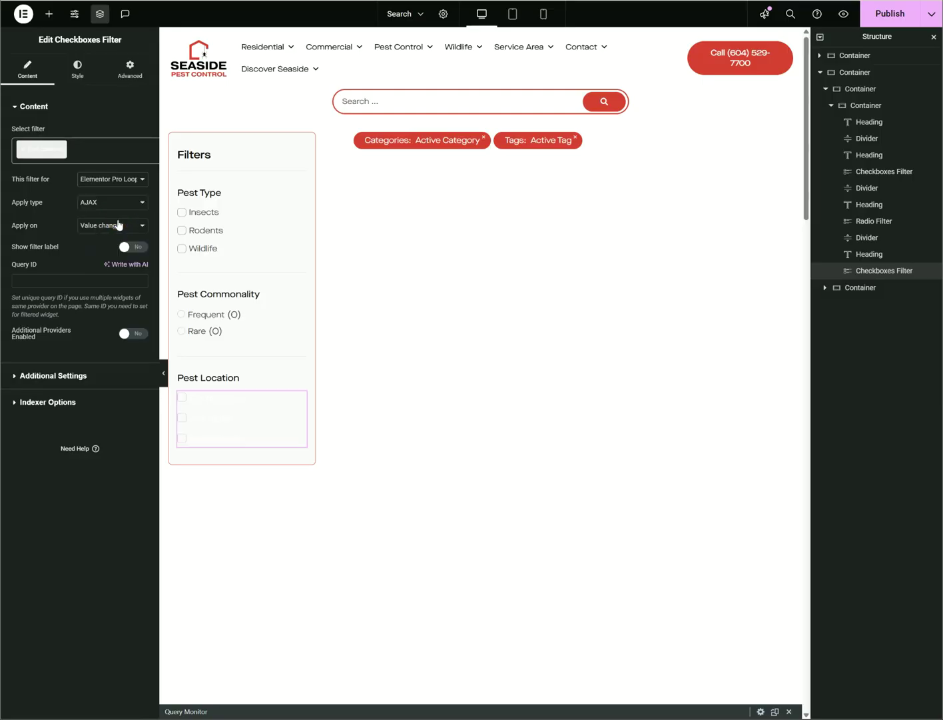
{"action": "left_click", "coordinate": [84, 401]}
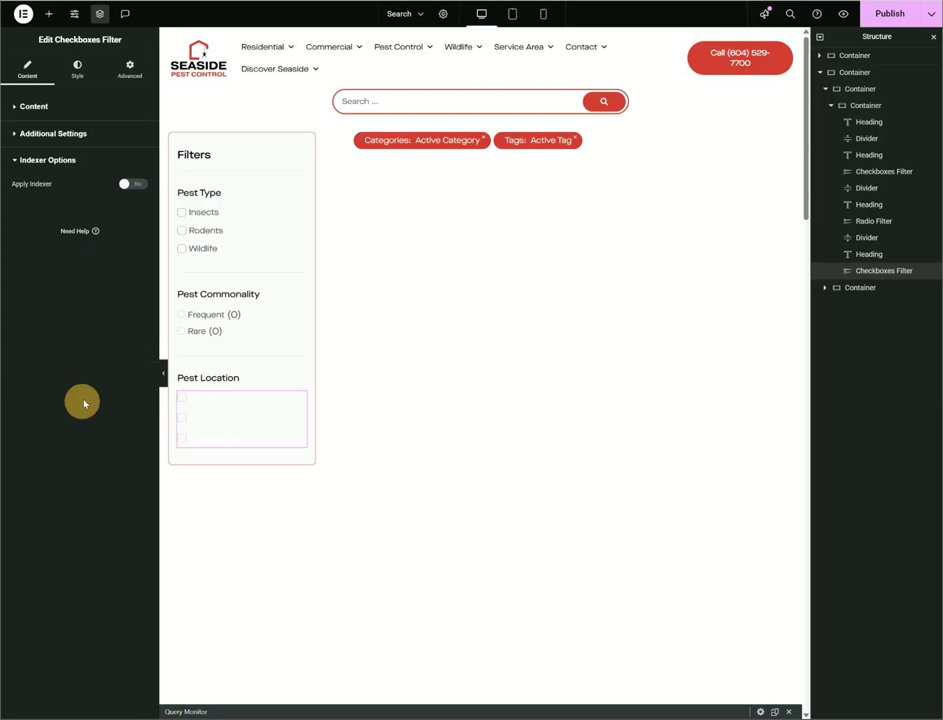
{"action": "left_click", "coordinate": [137, 185]}
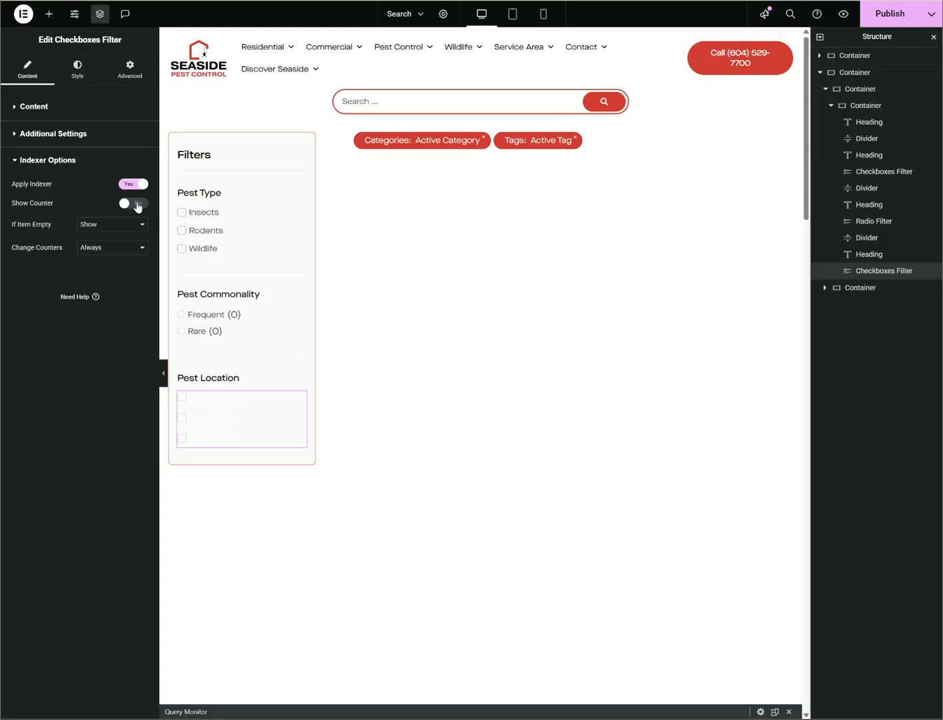
{"action": "left_click", "coordinate": [136, 204]}
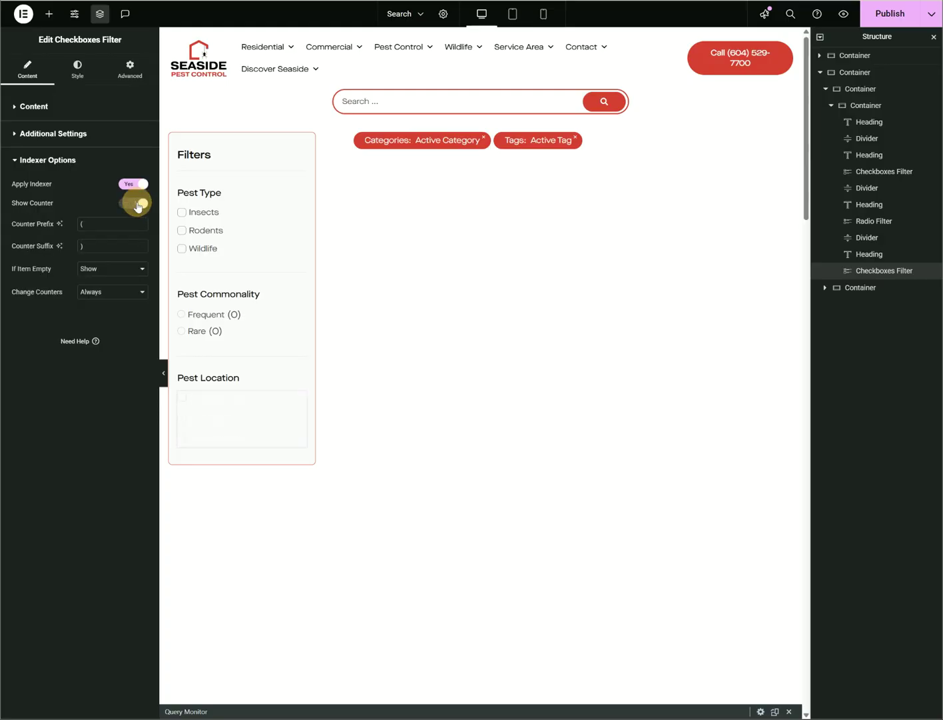
Copy the Pest Type filter's styling and paste it onto the Pest Location filter
{"action": "right_click", "coordinate": [291, 210]}
{"action": "left_click", "coordinate": [344, 272]}
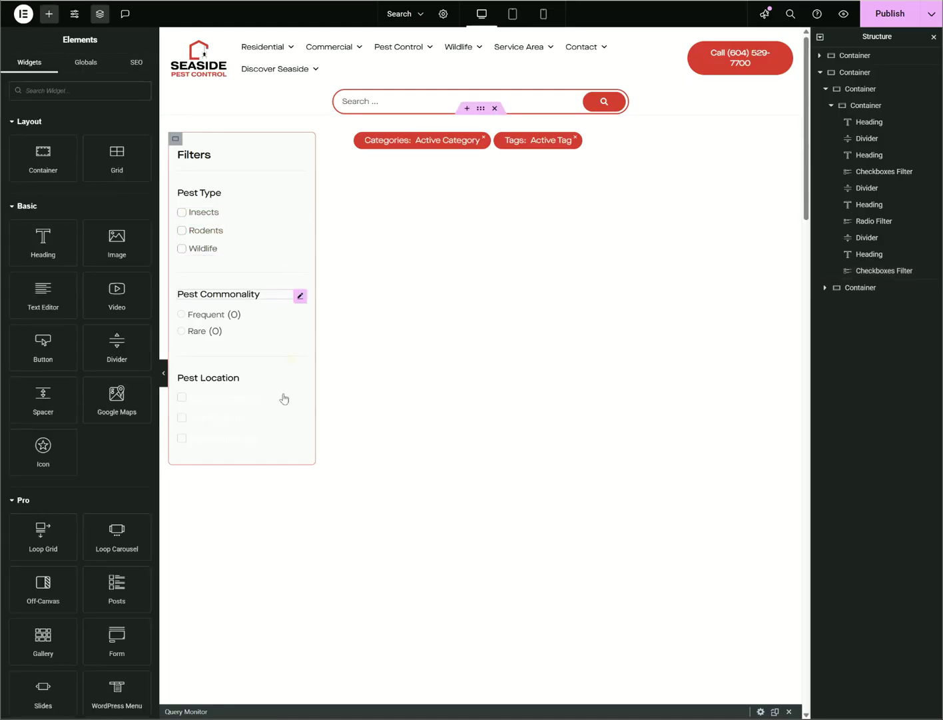
{"action": "right_click", "coordinate": [284, 398]}
{"action": "left_click", "coordinate": [264, 497]}
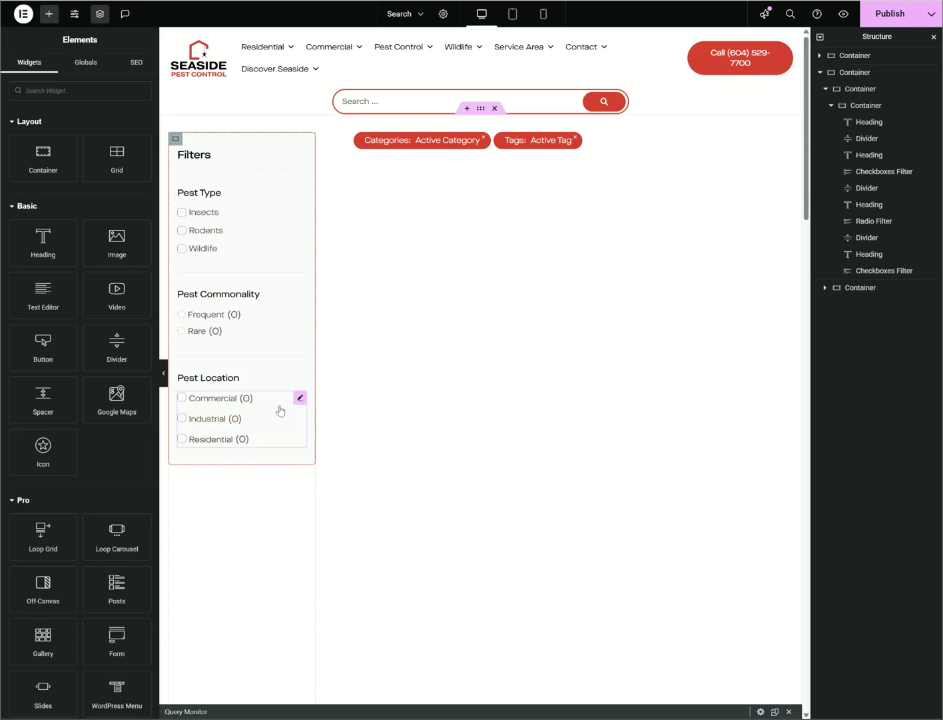
Publish the page and reload the live pest page to see the Pest Location filter
{"action": "left_click", "coordinate": [878, 26]}
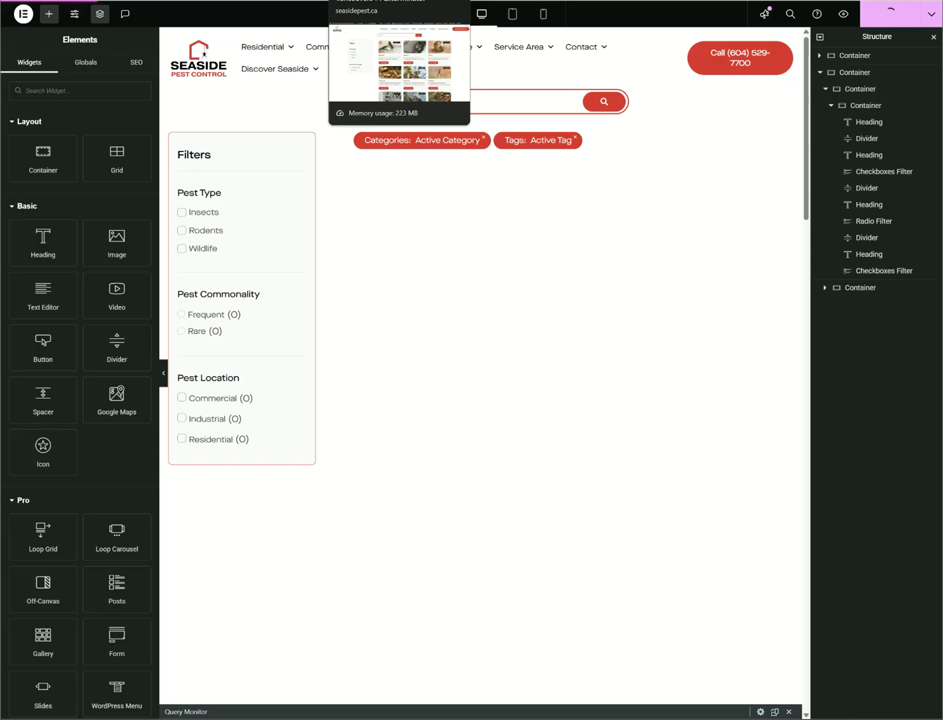
{"action": "left_click", "coordinate": [400, 1]}
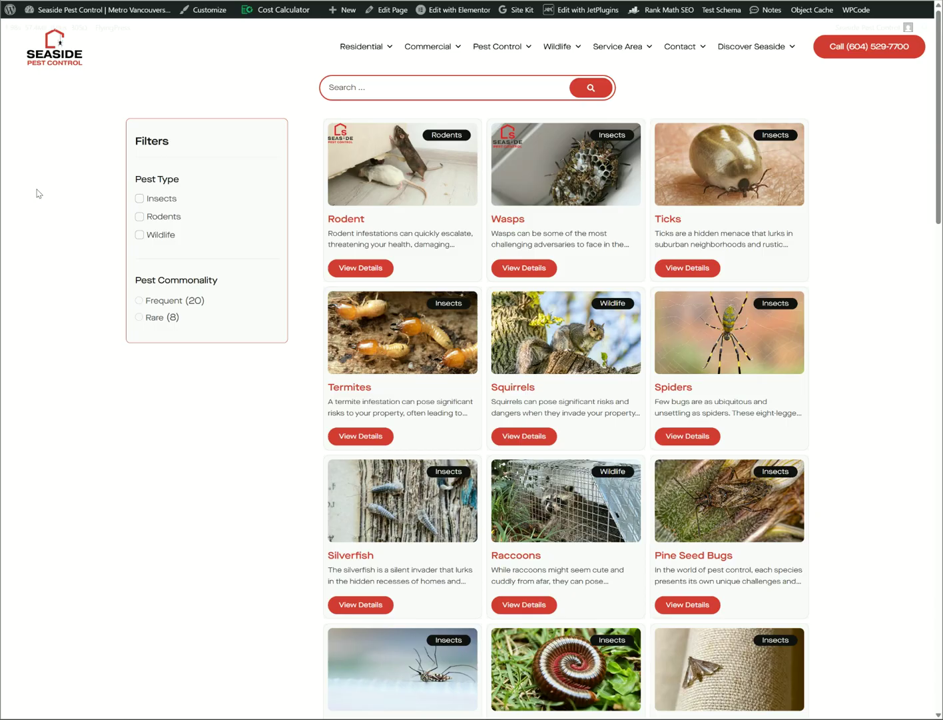
{"action": "key", "text": "F5"}
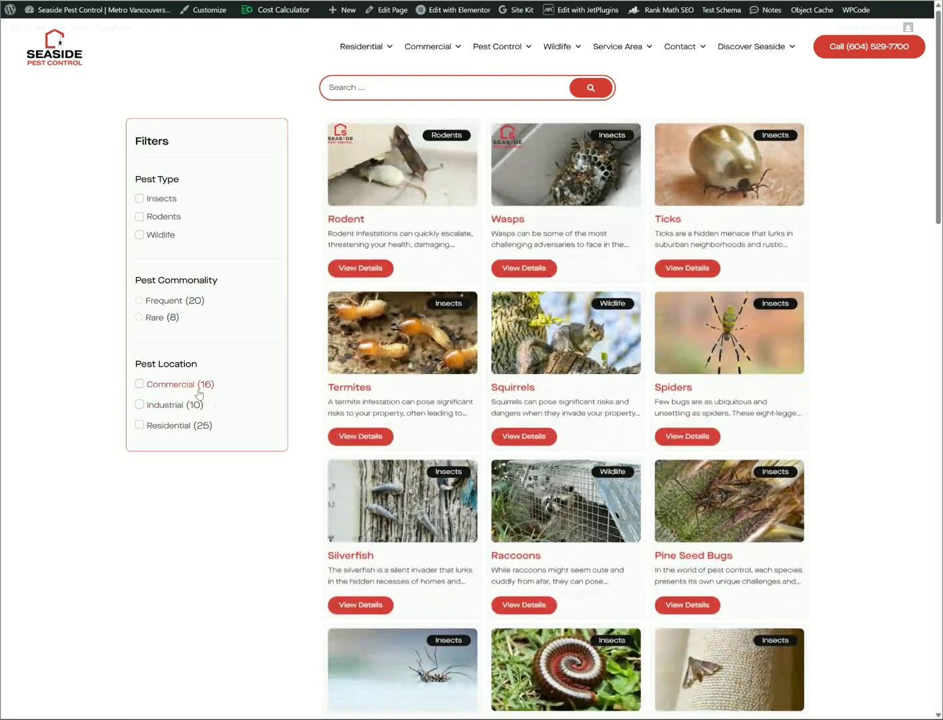
Tick Commercial and Insects to narrow the pest grid
{"action": "left_click", "coordinate": [178, 384]}
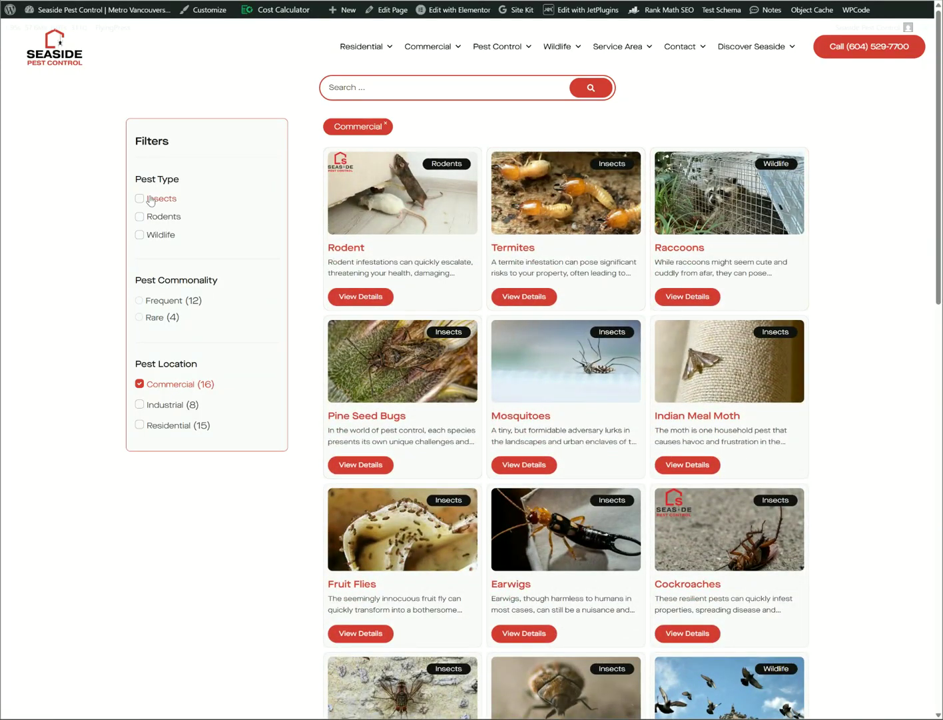
{"action": "left_click", "coordinate": [152, 199]}
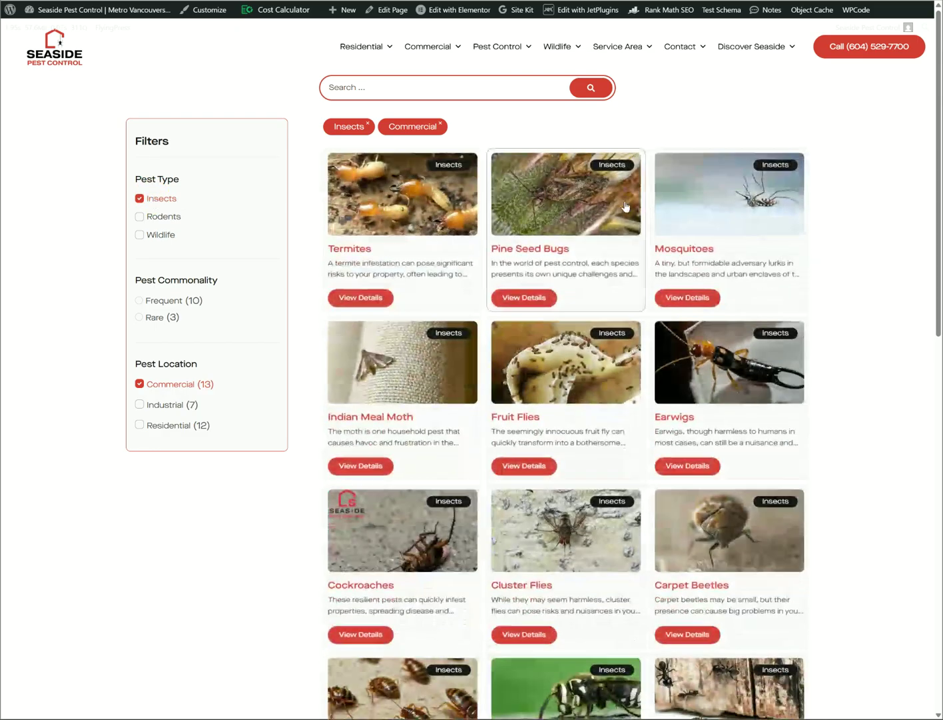
{"action": "scroll", "coordinate": [565, 398], "scroll_direction": "down", "scroll_amount": 4}
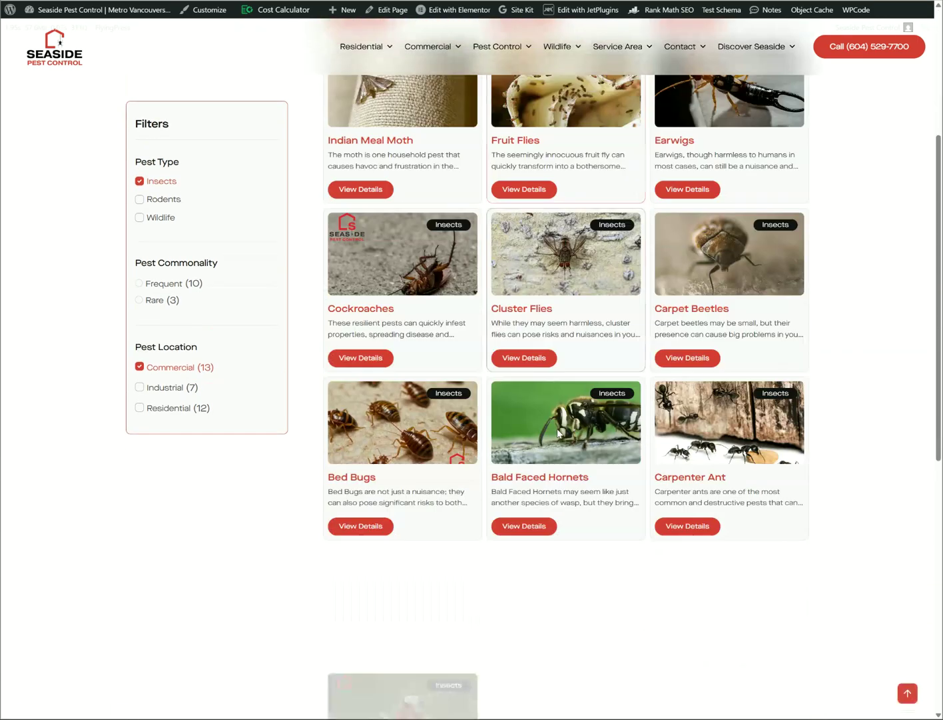
{"action": "scroll", "coordinate": [559, 434], "scroll_direction": "up", "scroll_amount": 5}
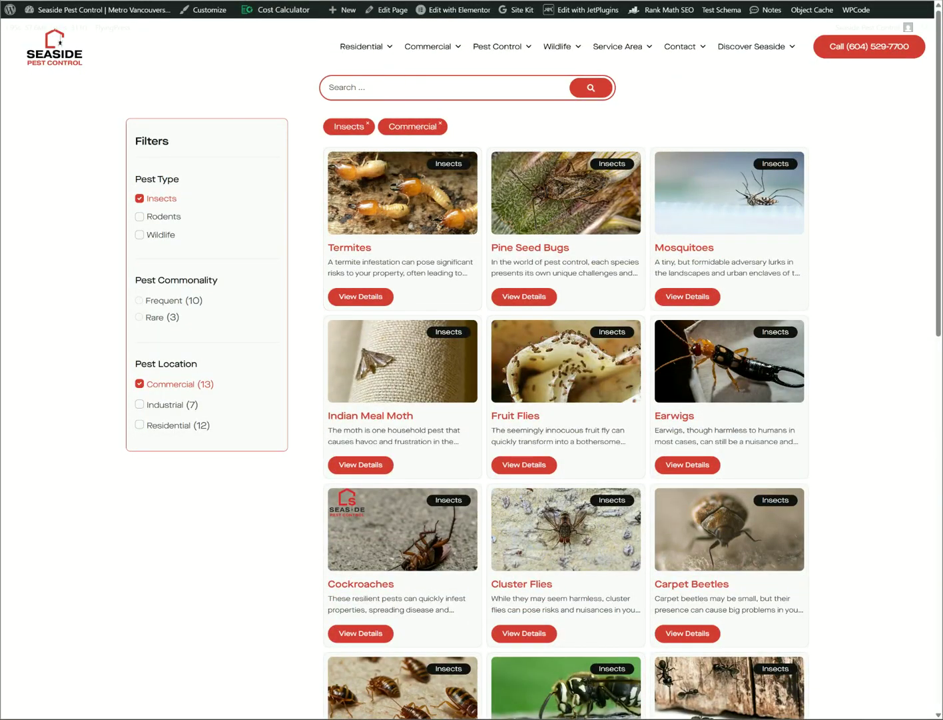
Start a new JetSmartFilters filter named 'Treatment Difficulties'
{"action": "key", "text": "ctrl+Tab"}
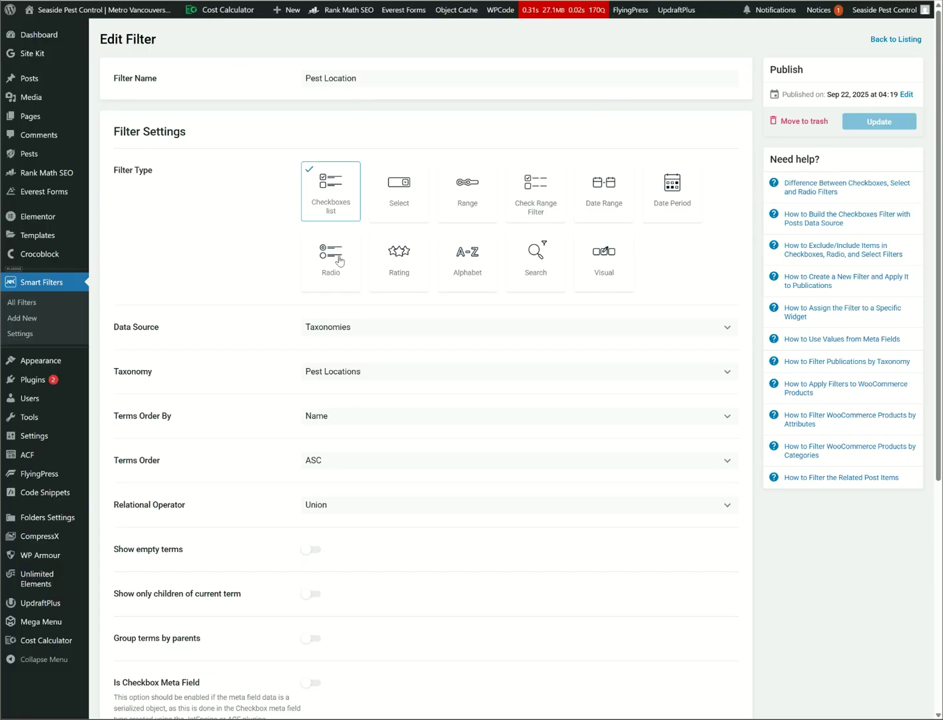
{"action": "left_click", "coordinate": [28, 319]}
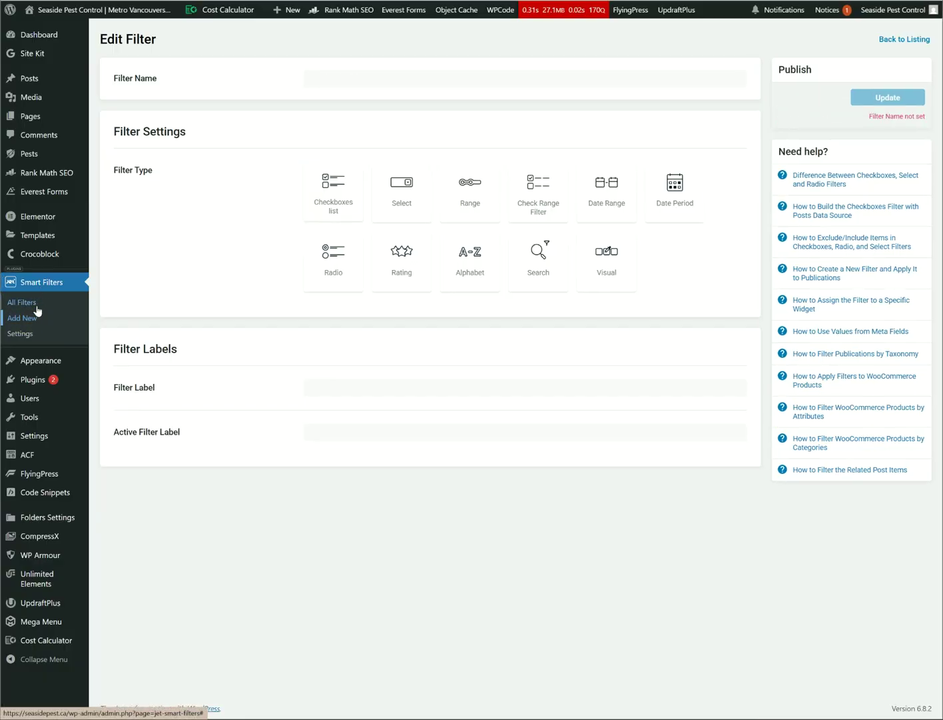
{"action": "left_click", "coordinate": [233, 97]}
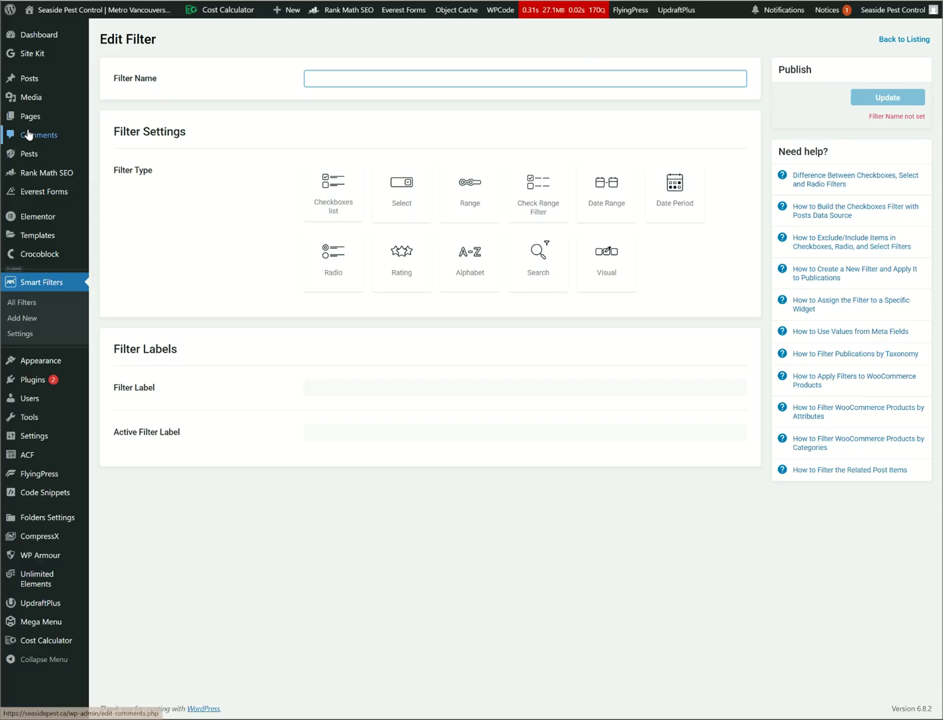
{"action": "mouse_move", "coordinate": [29, 154]}
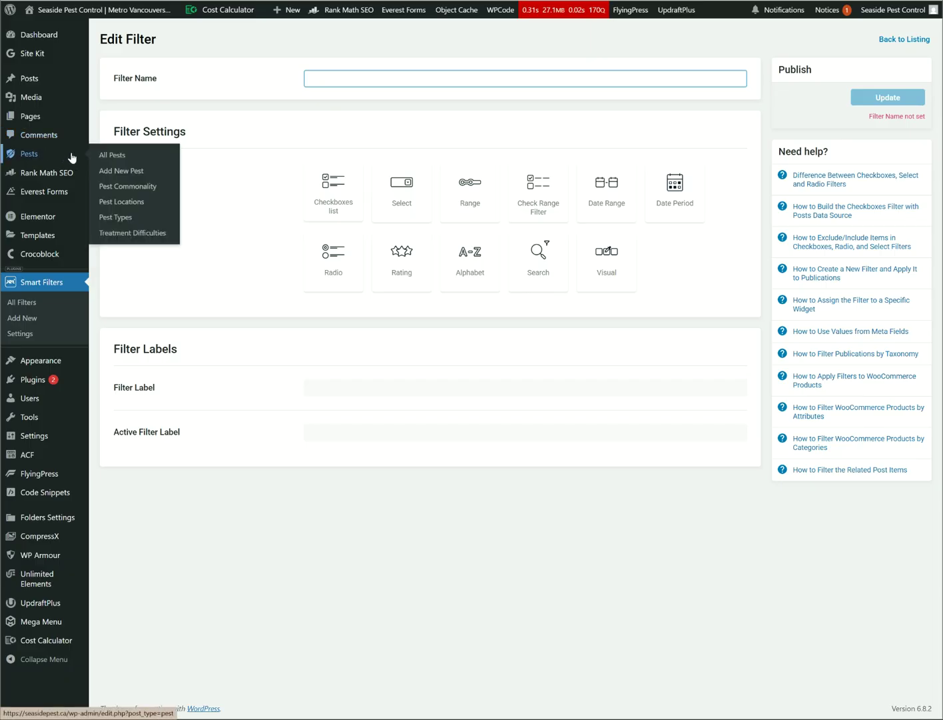
{"action": "left_click", "coordinate": [360, 79]}
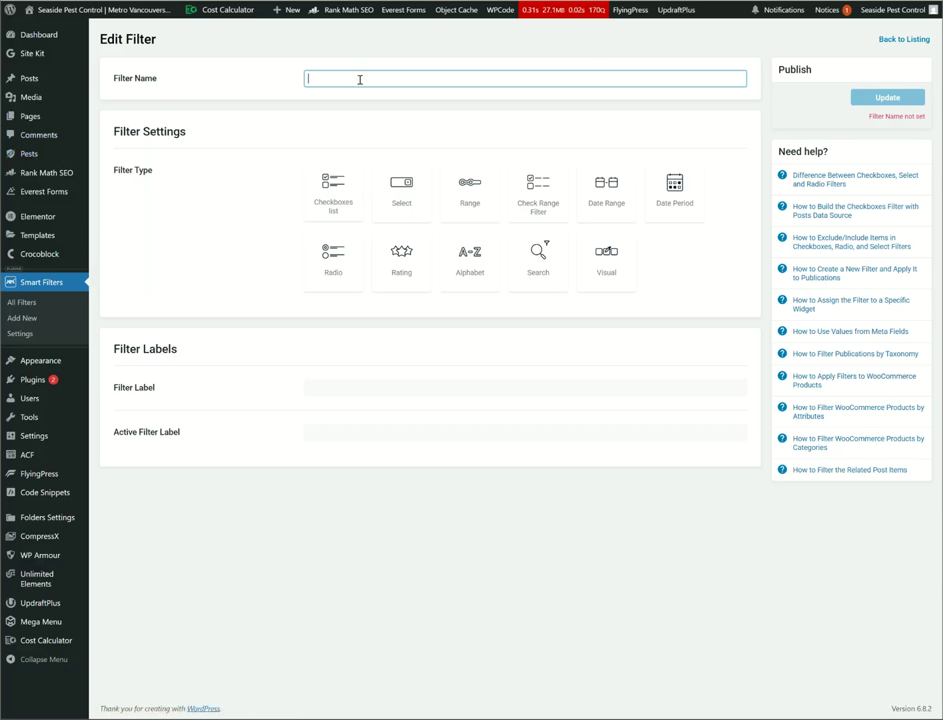
{"action": "type", "text": "Treatment Difficul"}
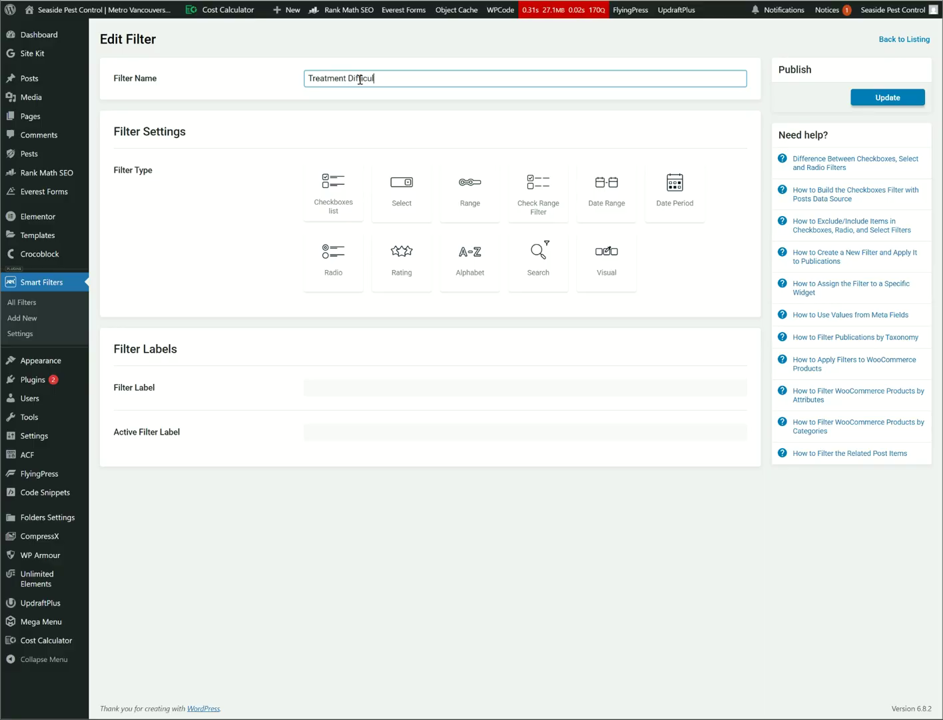
{"action": "type", "text": "tie"}
{"action": "key", "text": "ctrl+a"}
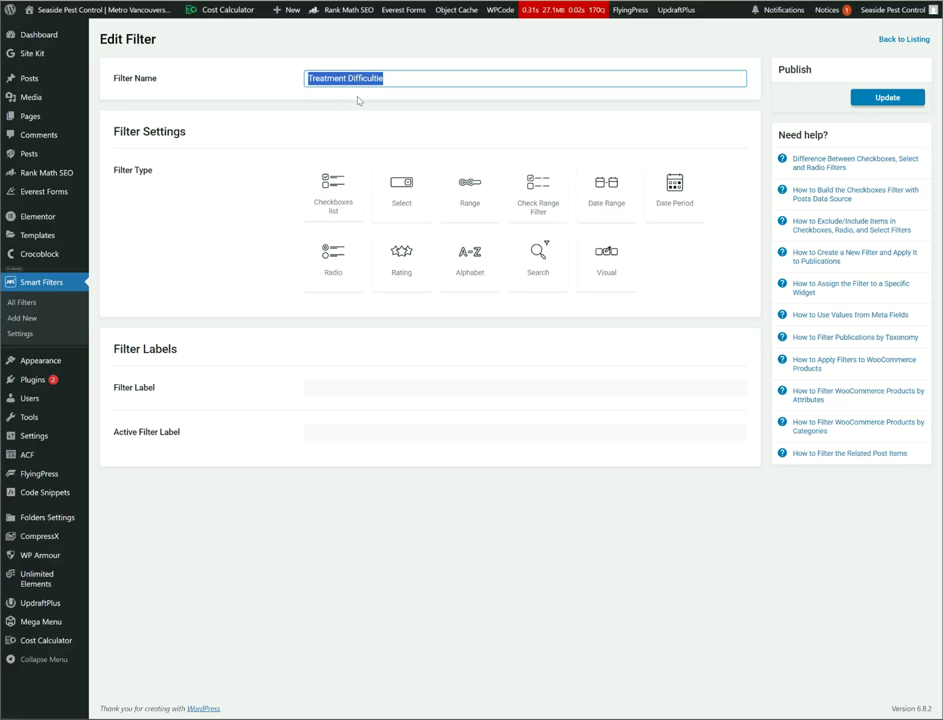
{"action": "left_click", "coordinate": [394, 79]}
{"action": "type", "text": "s"}
Make it a Radio filter with Taxonomies data source and the Treatment Difficulties taxonomy
{"action": "left_click", "coordinate": [338, 260]}
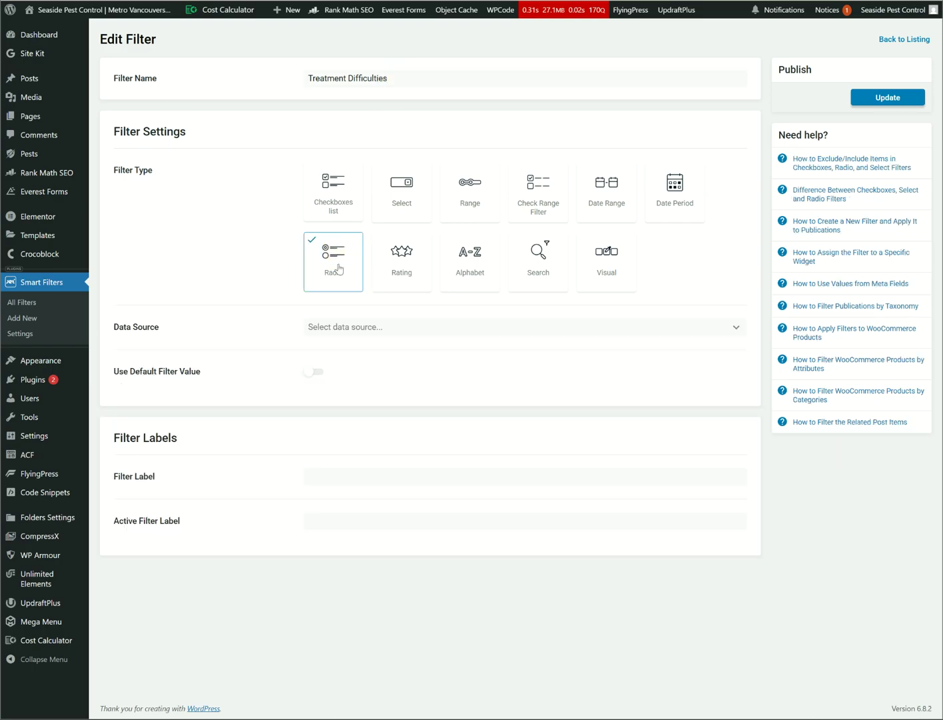
{"action": "left_click", "coordinate": [359, 326]}
{"action": "left_click", "coordinate": [358, 346]}
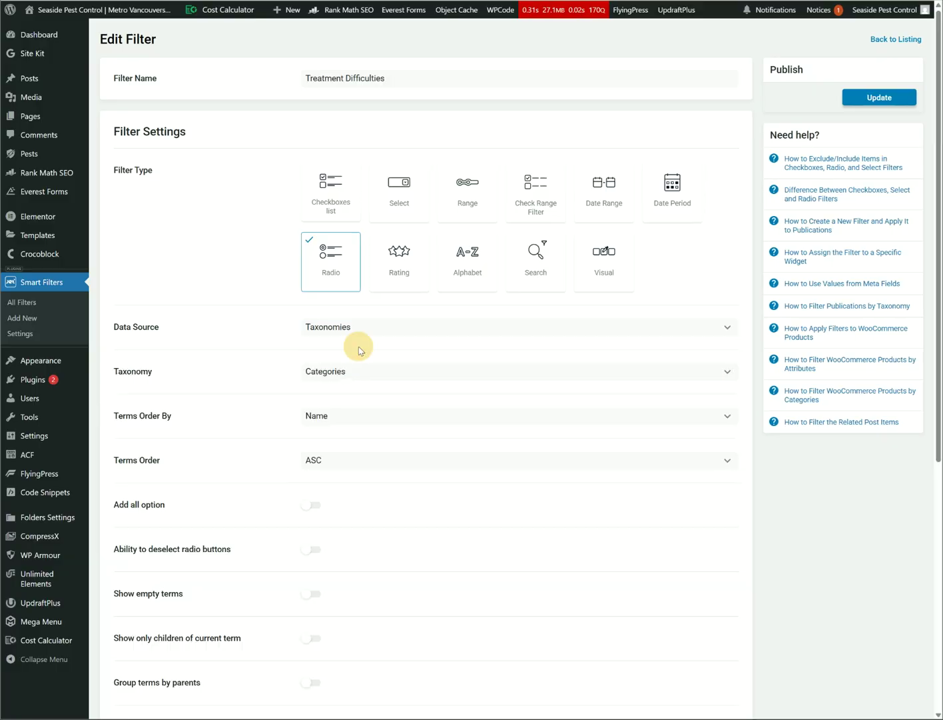
{"action": "left_click", "coordinate": [368, 375]}
{"action": "scroll", "coordinate": [408, 496], "scroll_direction": "down", "scroll_amount": 3}
{"action": "scroll", "coordinate": [400, 493], "scroll_direction": "down", "scroll_amount": 2}
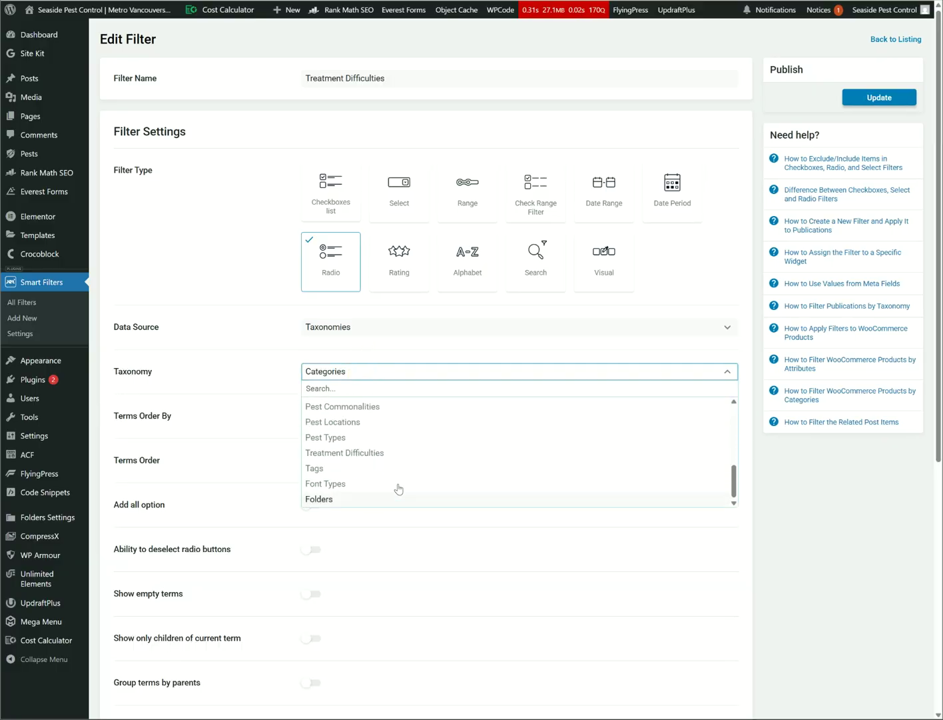
{"action": "left_click", "coordinate": [382, 456]}
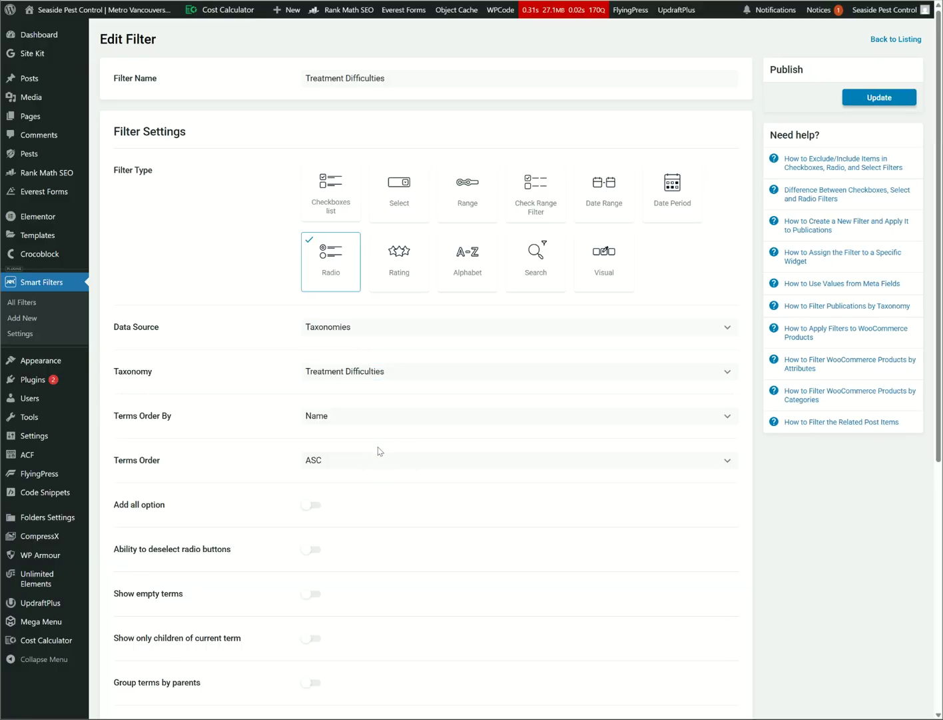
{"action": "scroll", "coordinate": [407, 493], "scroll_direction": "down", "scroll_amount": 3}
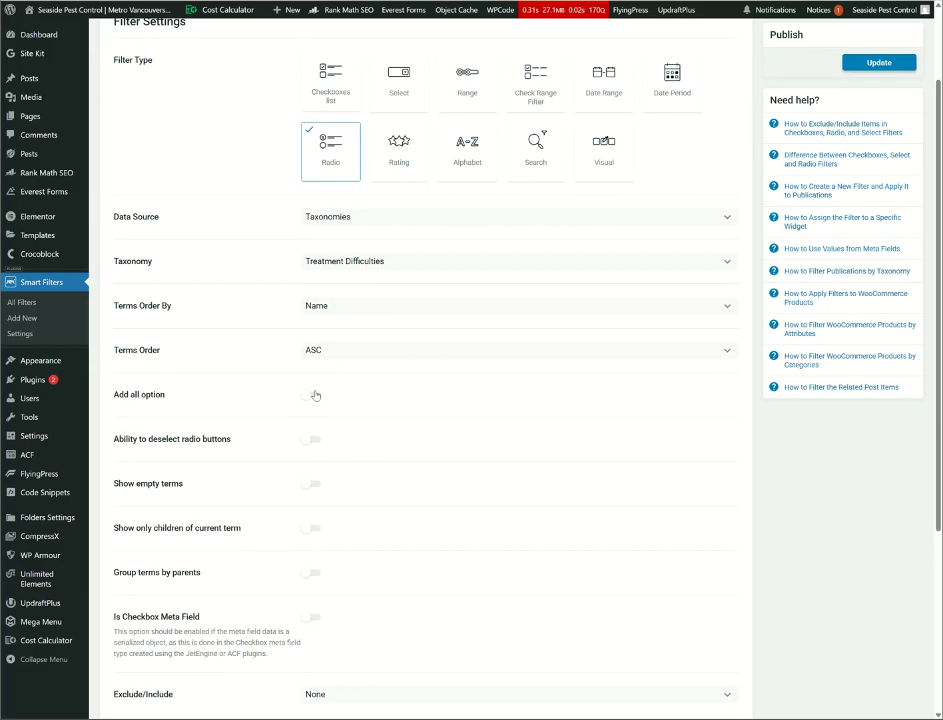
{"action": "scroll", "coordinate": [266, 490], "scroll_direction": "down", "scroll_amount": 5}
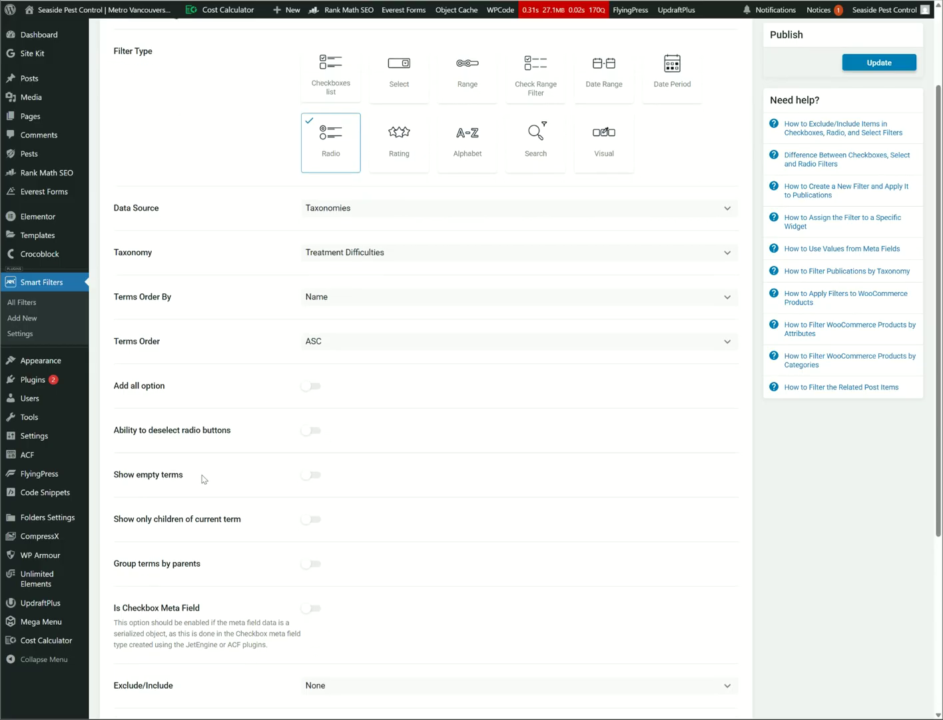
{"action": "scroll", "coordinate": [434, 457], "scroll_direction": "up", "scroll_amount": 5}
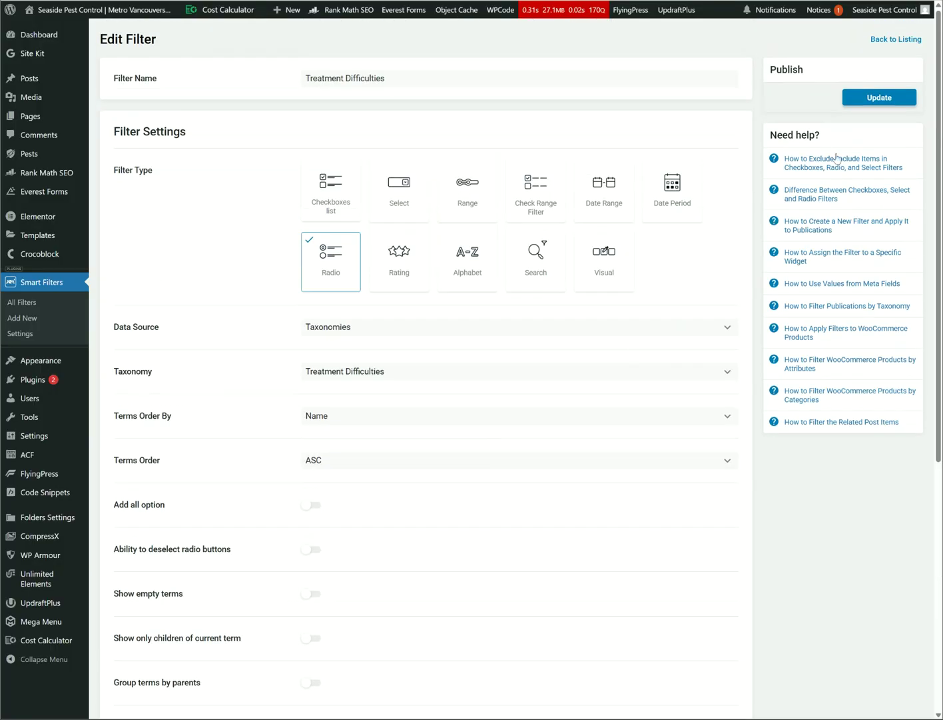
Save the filter and return to the All Filters list
{"action": "left_click", "coordinate": [878, 97]}
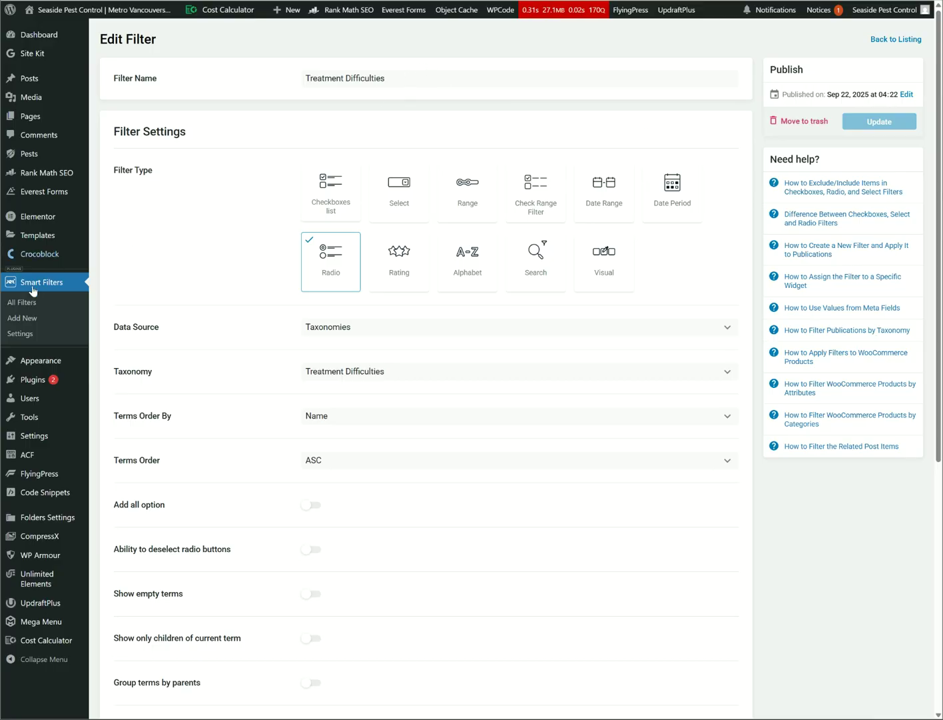
{"action": "left_click", "coordinate": [22, 304]}
{"action": "mouse_move", "coordinate": [231, 278]}
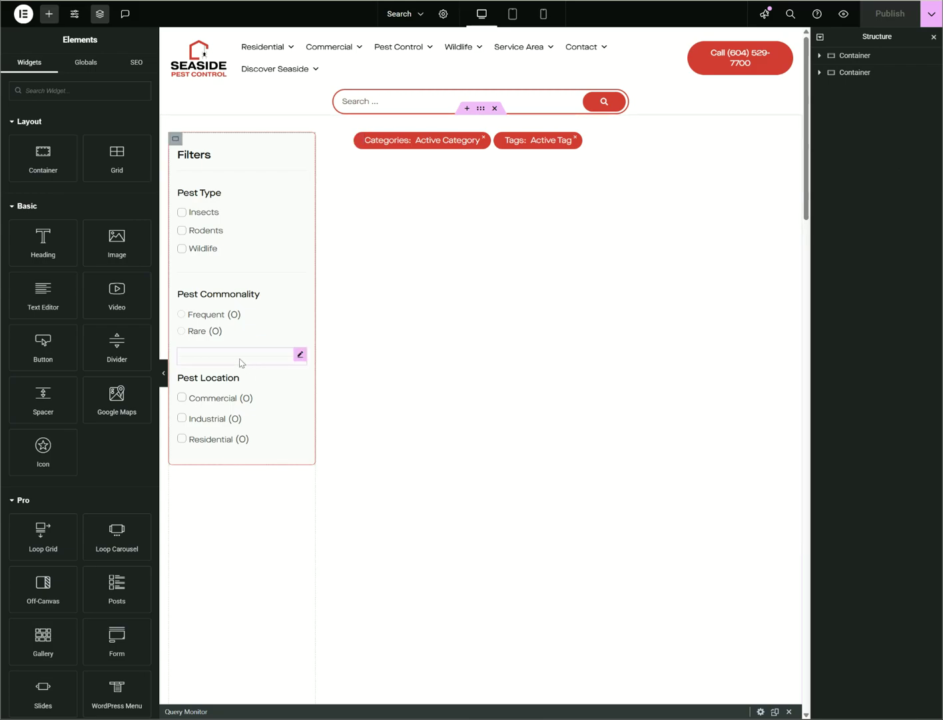
Duplicate the divider and place the copy below the Pest Location options
{"action": "right_click", "coordinate": [241, 361]}
{"action": "left_click", "coordinate": [277, 393]}
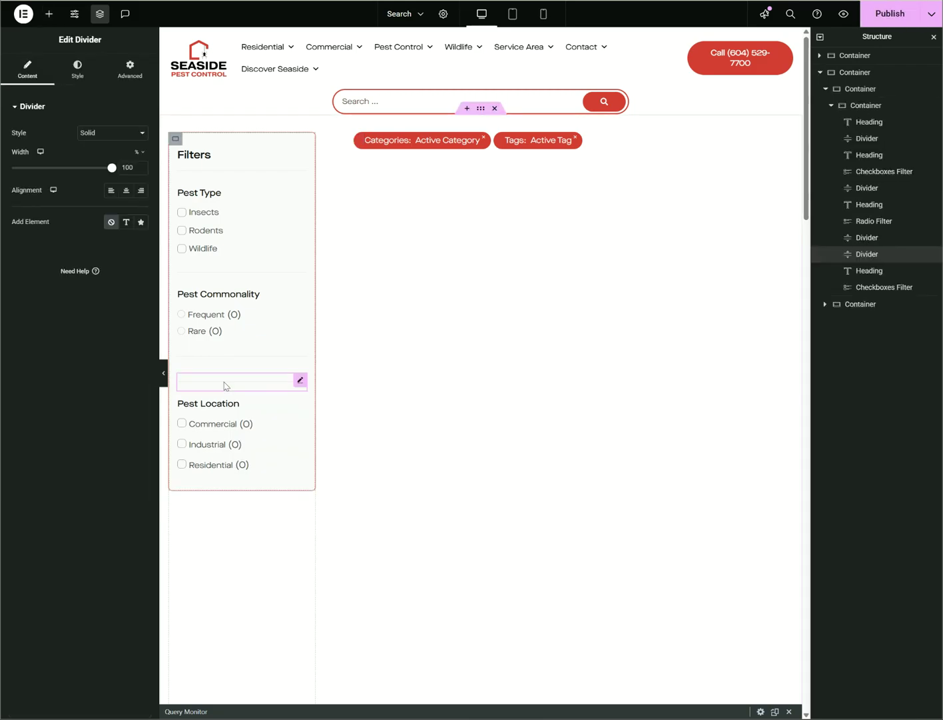
{"action": "left_click_drag", "start_coordinate": [227, 383], "coordinate": [227, 461]}
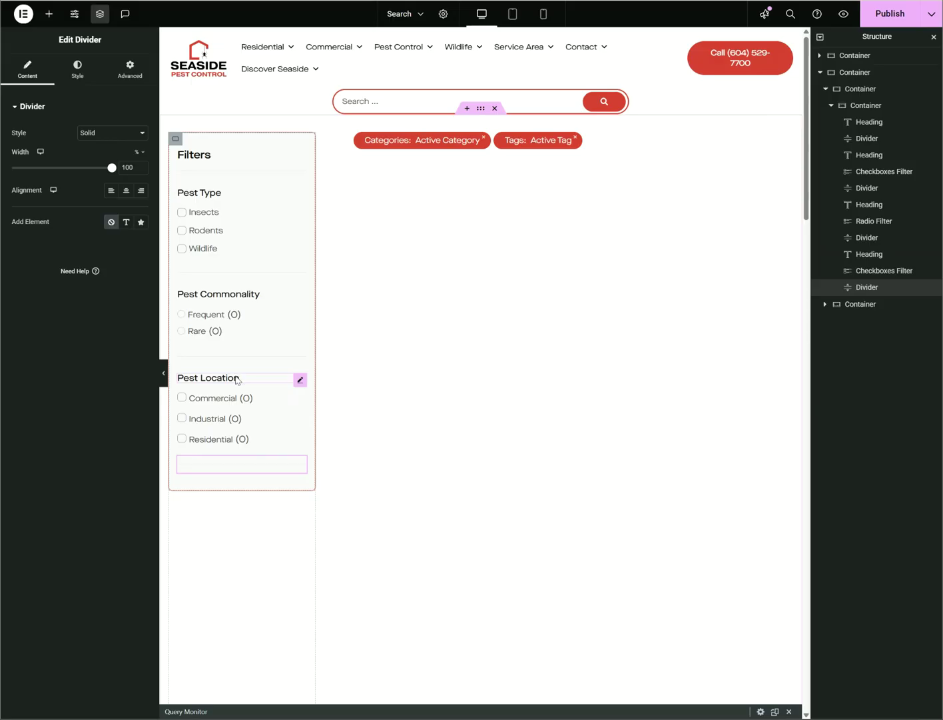
Duplicate the Pest Location heading, move it to the bottom, and retitle it Treatment Difficulty
{"action": "right_click", "coordinate": [238, 379]}
{"action": "left_click", "coordinate": [268, 410]}
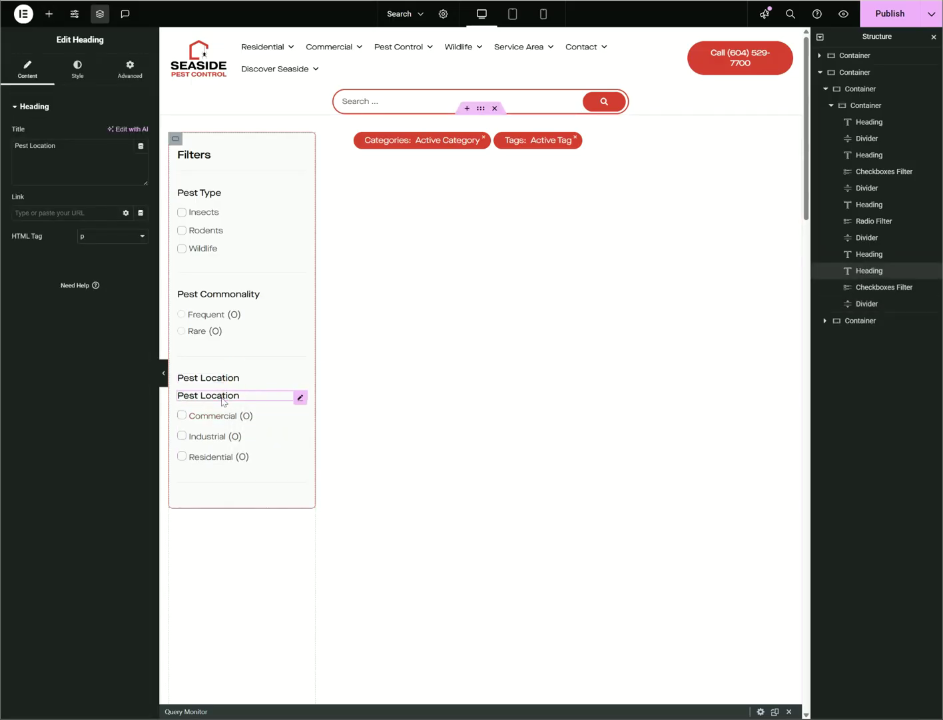
{"action": "left_click_drag", "start_coordinate": [226, 397], "coordinate": [222, 496]}
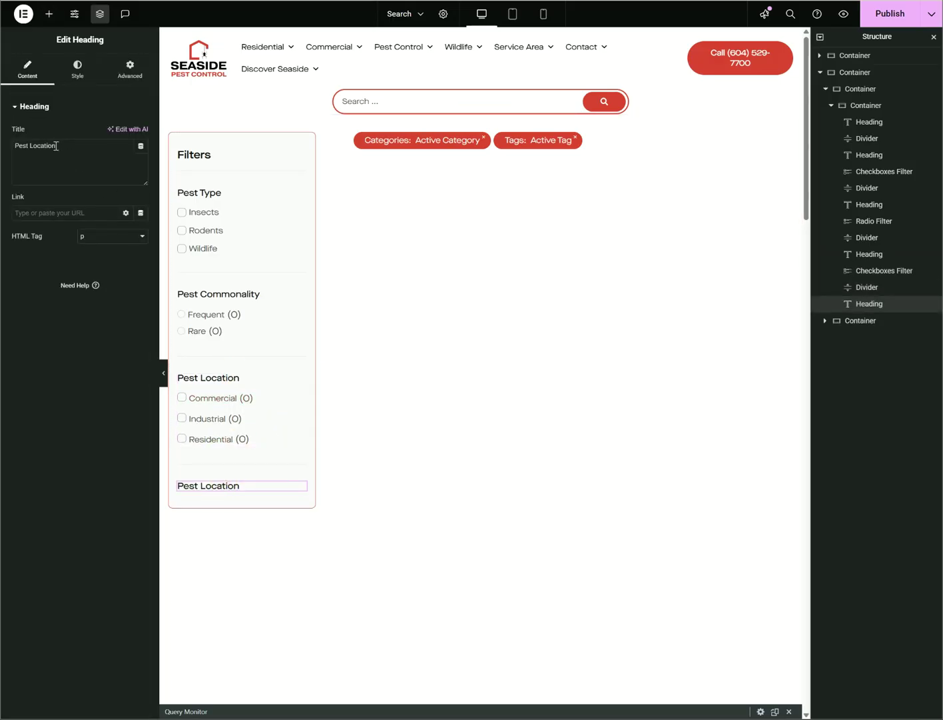
{"action": "left_click_drag", "start_coordinate": [56, 145], "coordinate": [3, 150]}
{"action": "type", "text": "Treatment Difficulty"}
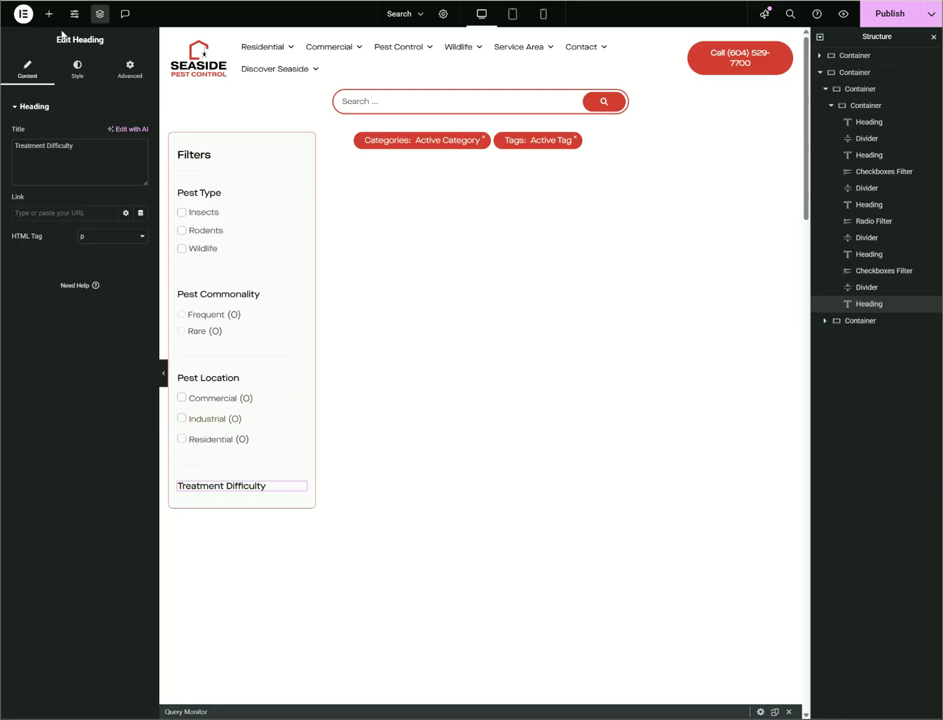
Add a Radio Filter widget under Treatment Difficulty showing the Treatment Difficulties filter
{"action": "left_click", "coordinate": [49, 14]}
{"action": "left_click", "coordinate": [69, 90]}
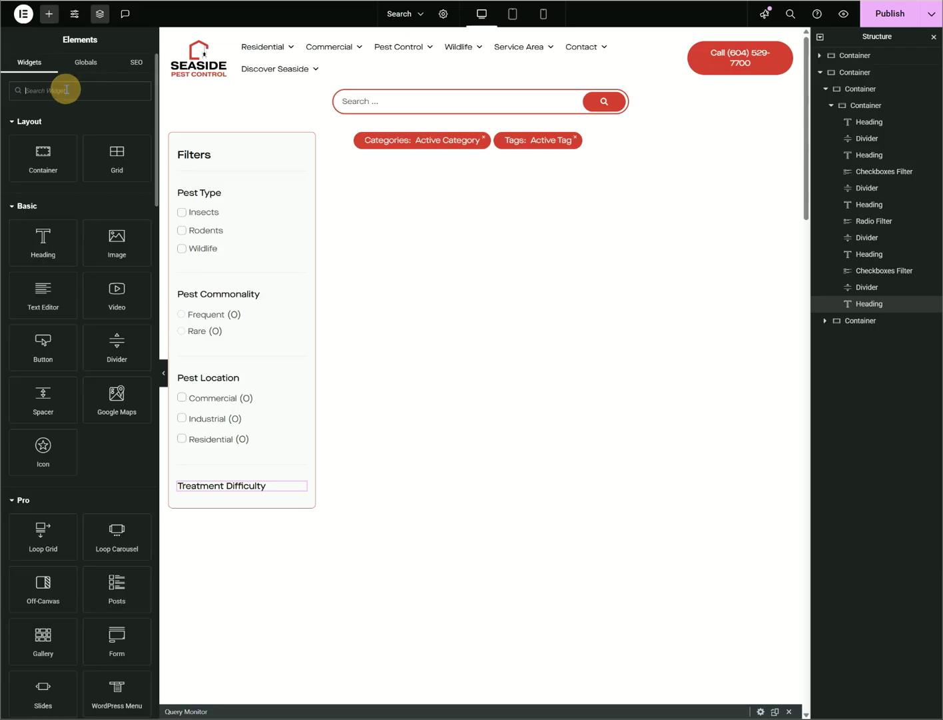
{"action": "type", "text": "cadio"}
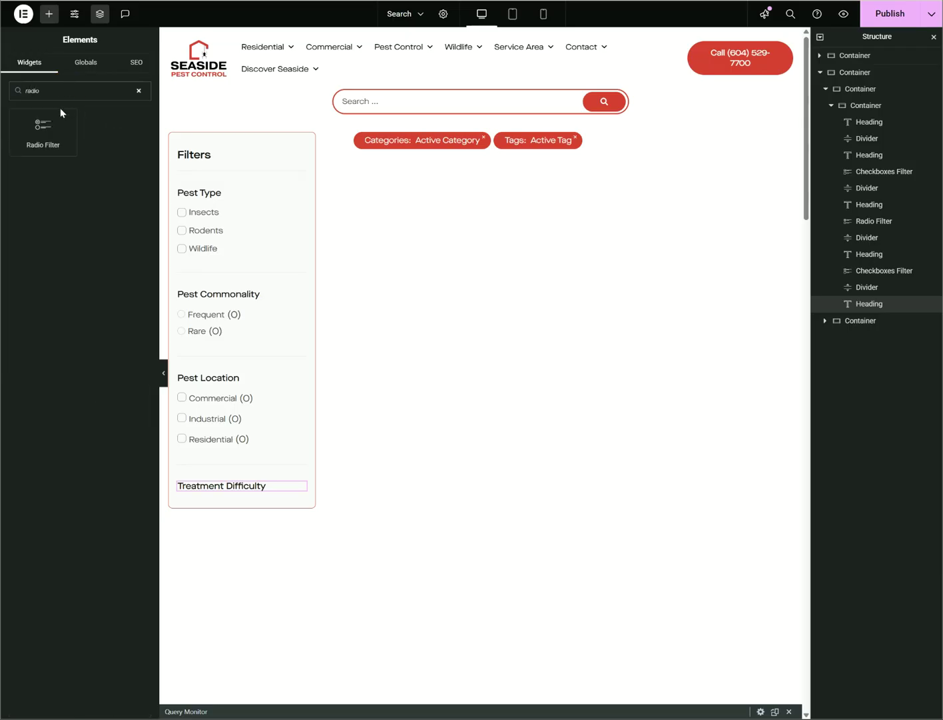
{"action": "left_click_drag", "start_coordinate": [32, 134], "coordinate": [230, 489]}
{"action": "left_click", "coordinate": [75, 145]}
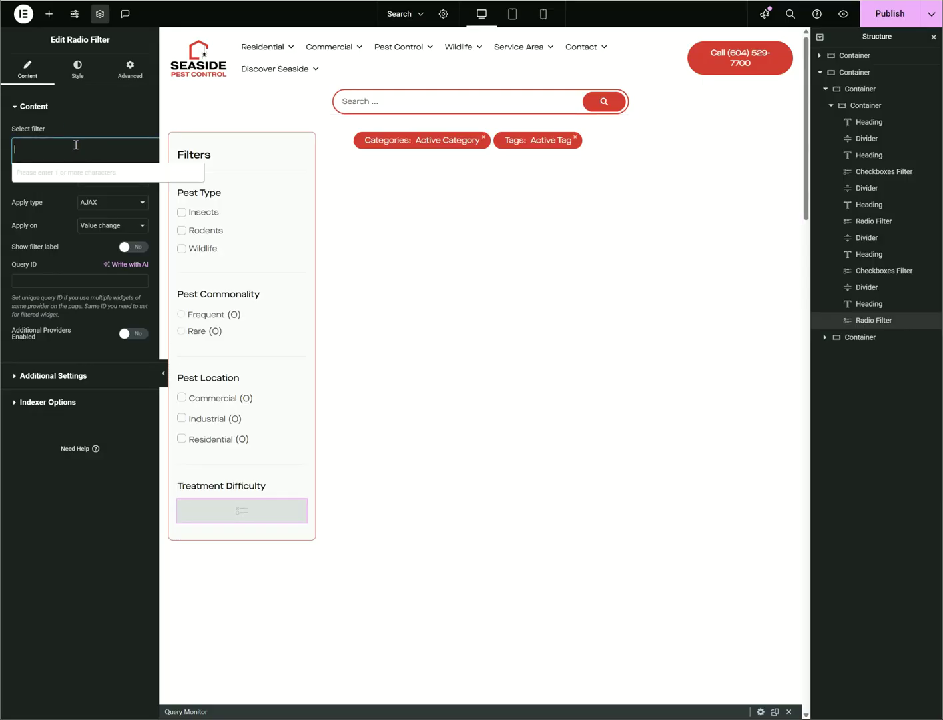
{"action": "type", "text": "treat"}
{"action": "left_click", "coordinate": [63, 173]}
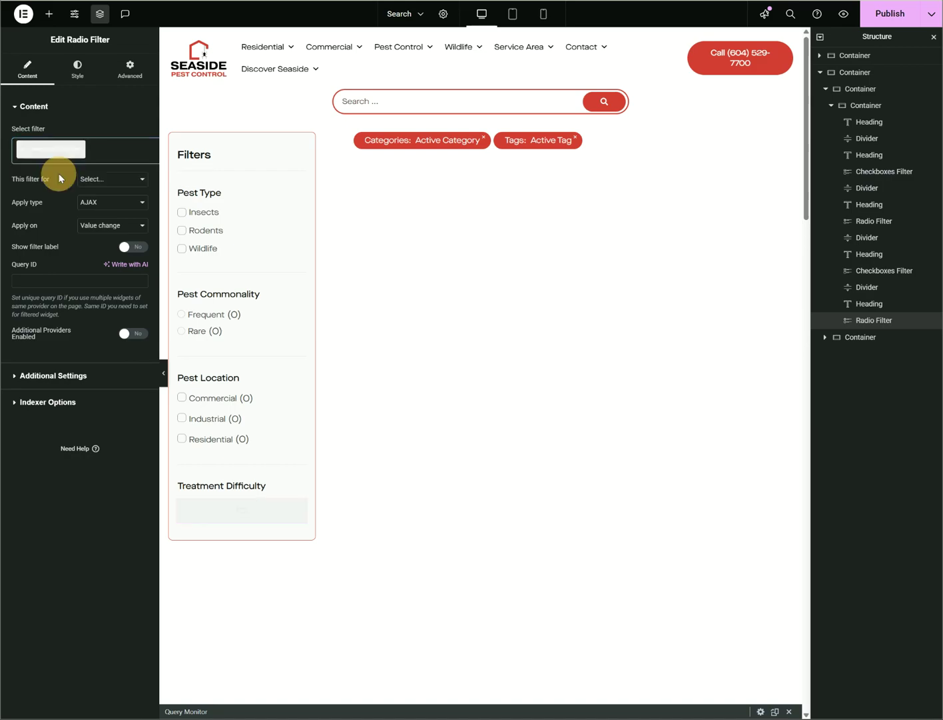
Make the radio filter target the Loop Grid with the indexer turned on
{"action": "left_click", "coordinate": [93, 180]}
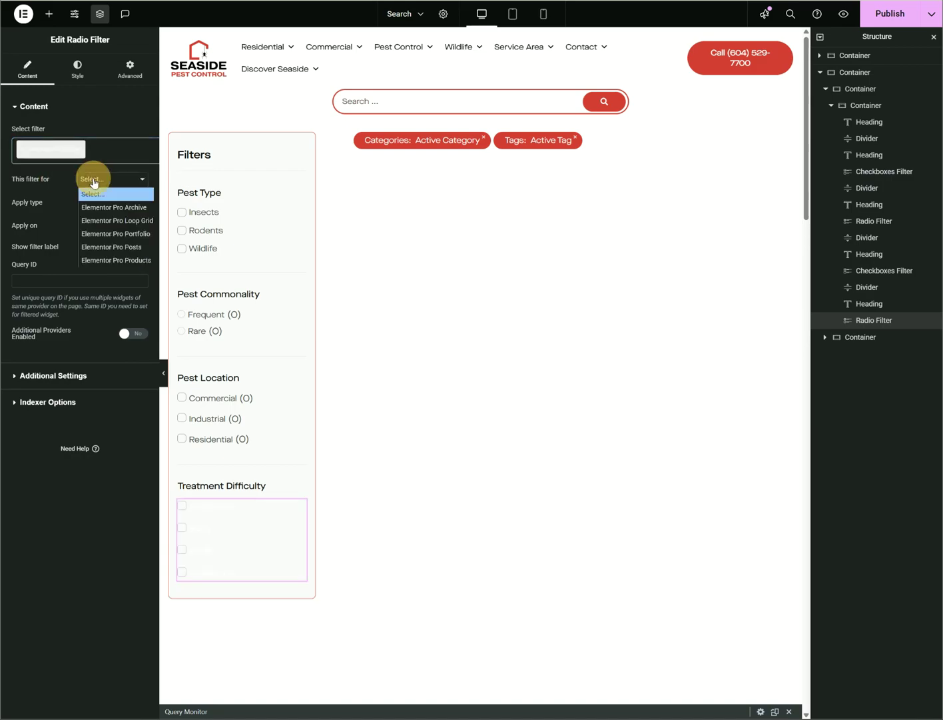
{"action": "left_click", "coordinate": [114, 220]}
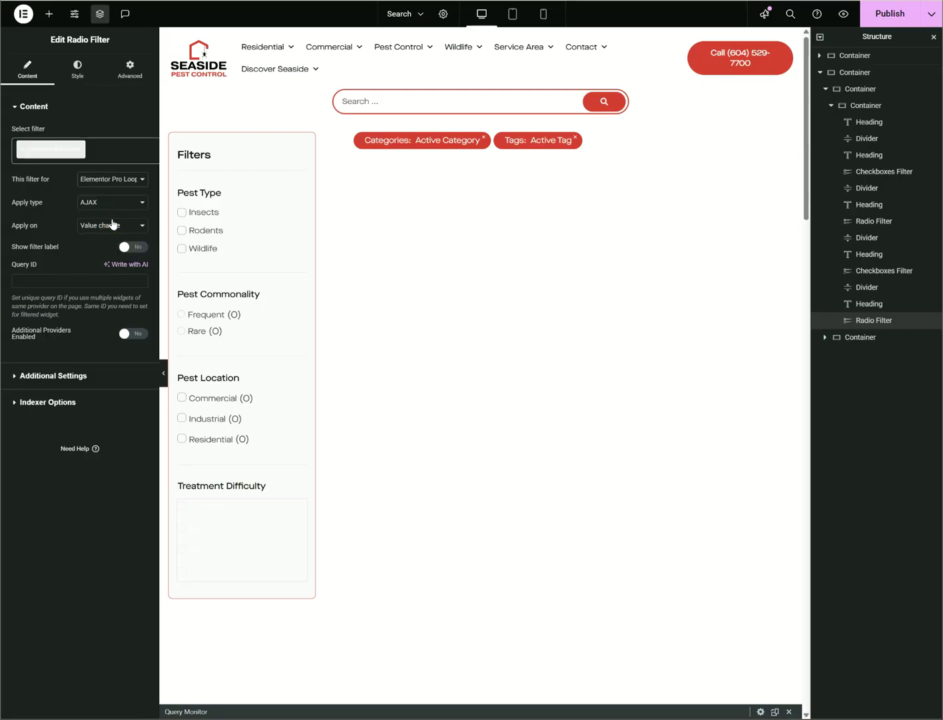
{"action": "left_click", "coordinate": [63, 401]}
{"action": "left_click", "coordinate": [133, 185]}
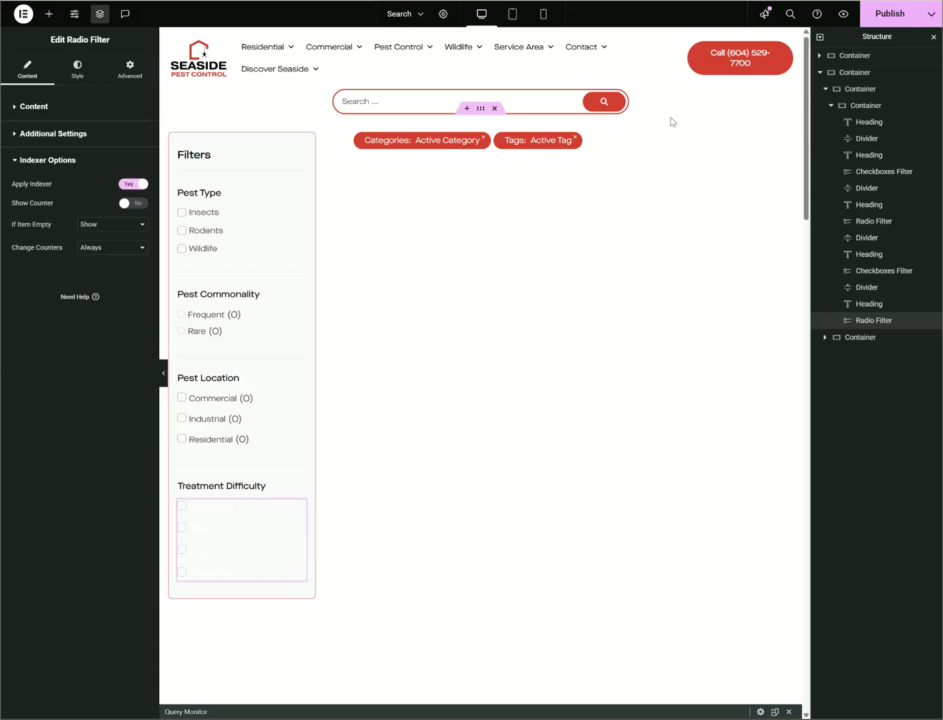
Paste the Pest Commonality filter's styling onto the new filter and publish the page
{"action": "right_click", "coordinate": [241, 321]}
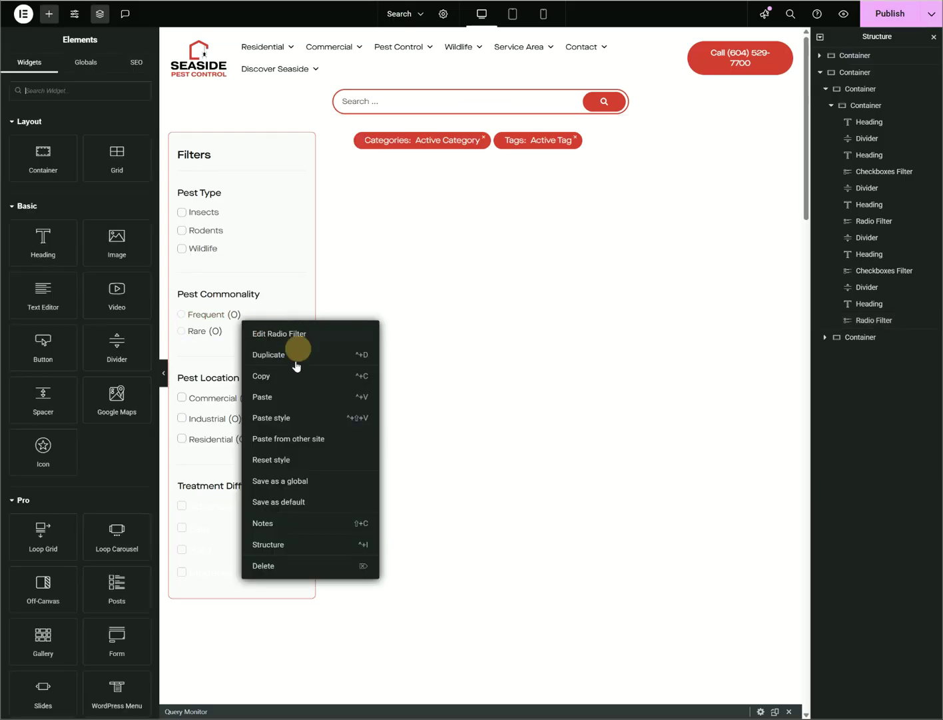
{"action": "left_click", "coordinate": [278, 375]}
{"action": "right_click", "coordinate": [225, 539]}
{"action": "left_click", "coordinate": [270, 557]}
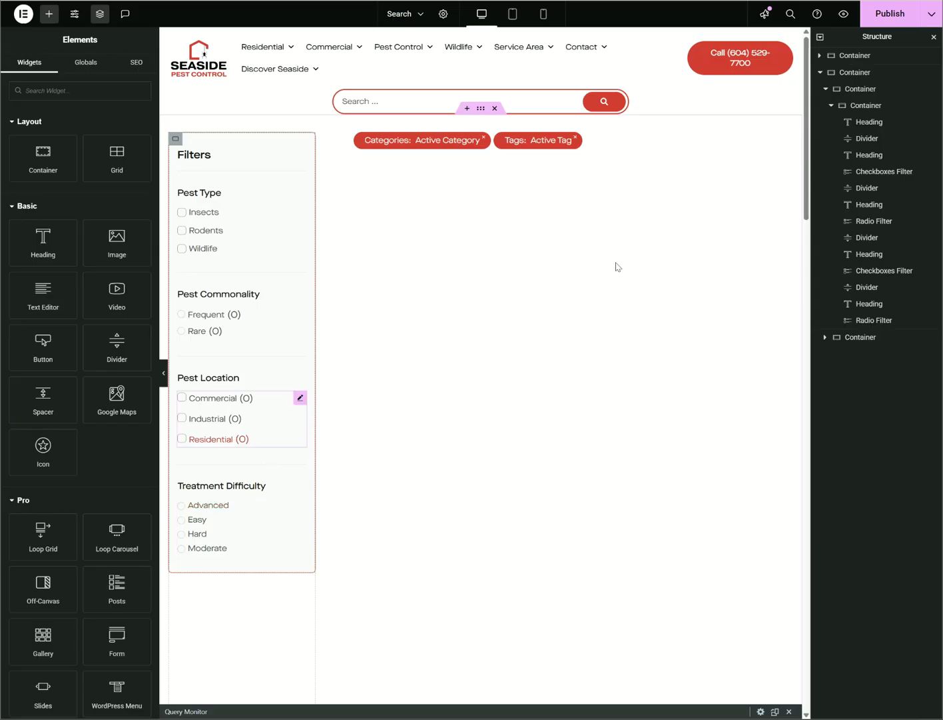
{"action": "left_click", "coordinate": [867, 20]}
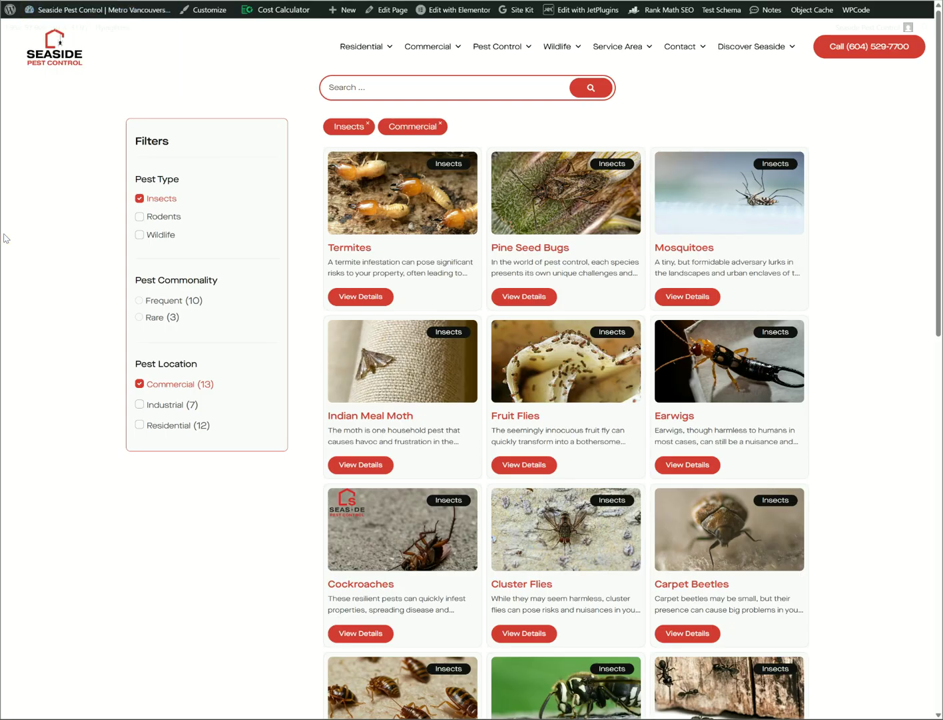
Reload the live page, try Advanced, then apply Easy treatment difficulty to show six insect pests
{"action": "key", "text": "F5"}
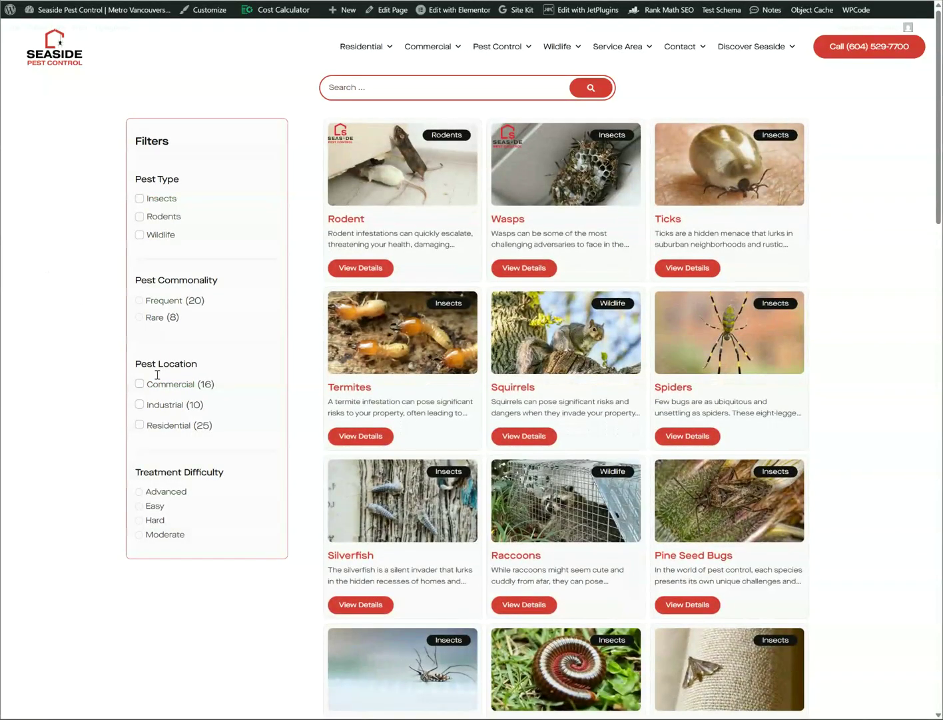
{"action": "left_click", "coordinate": [170, 492]}
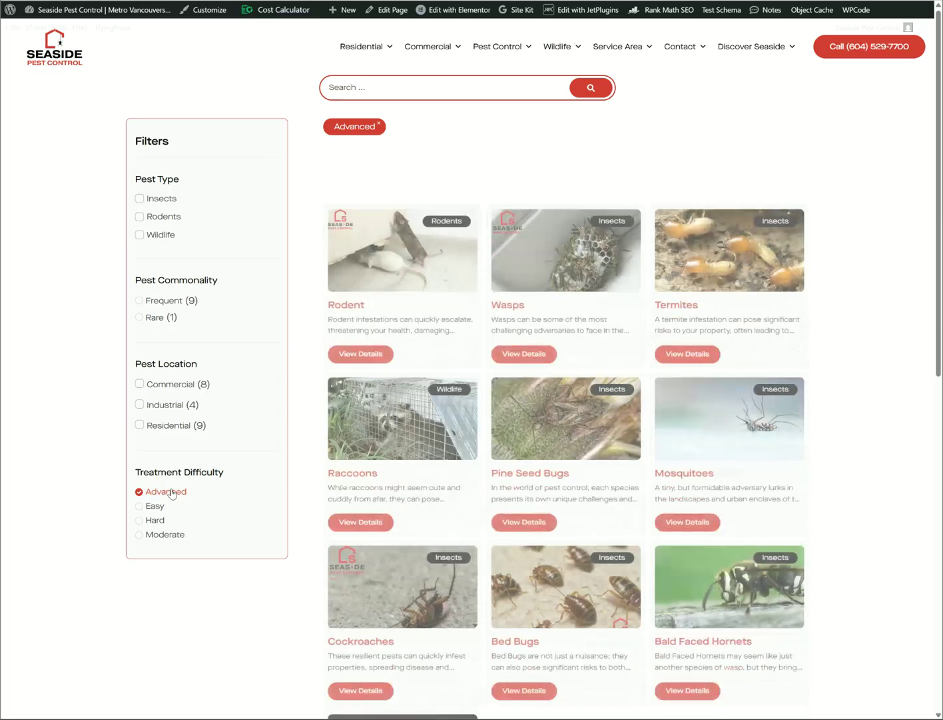
{"action": "left_click", "coordinate": [156, 507]}
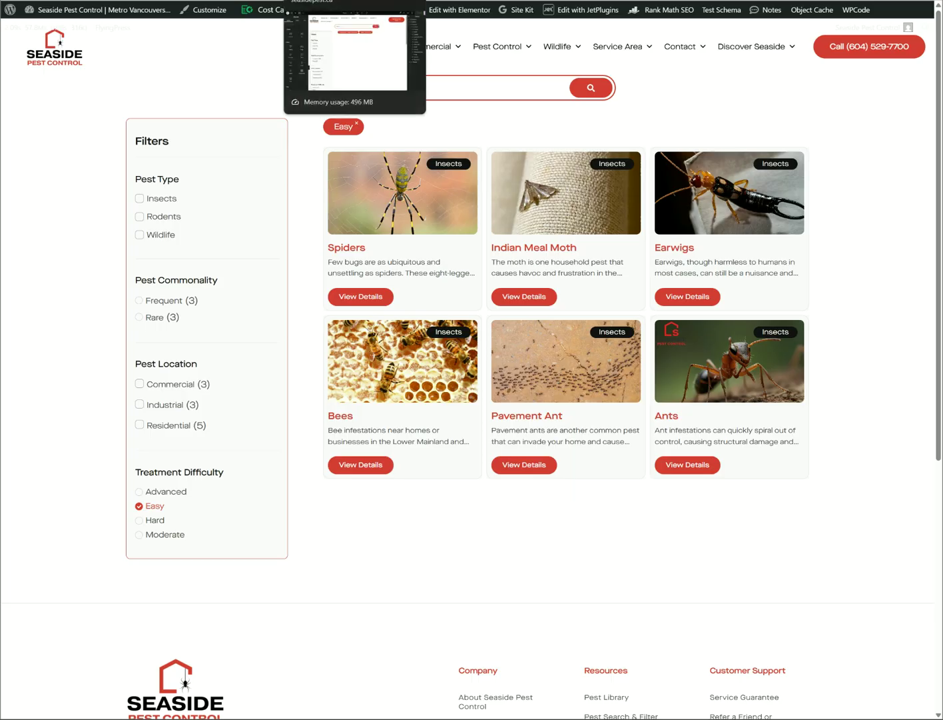
In the editor, open the Active Filters widget, search widgets for 'filter', and try dragging Sorting Filter
{"action": "left_click", "coordinate": [333, 1]}
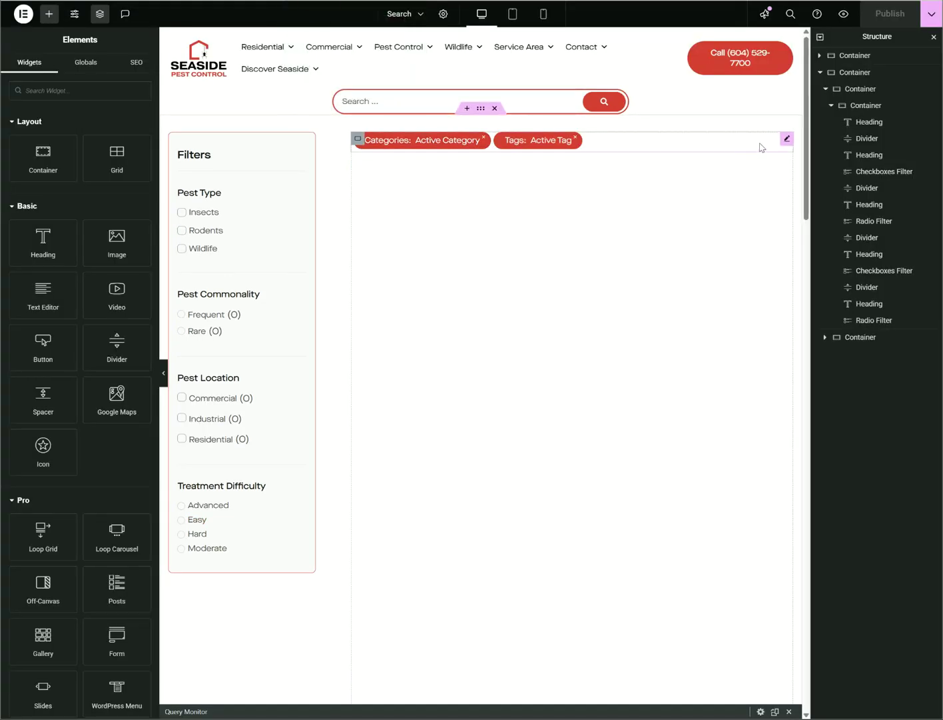
{"action": "left_click", "coordinate": [785, 139]}
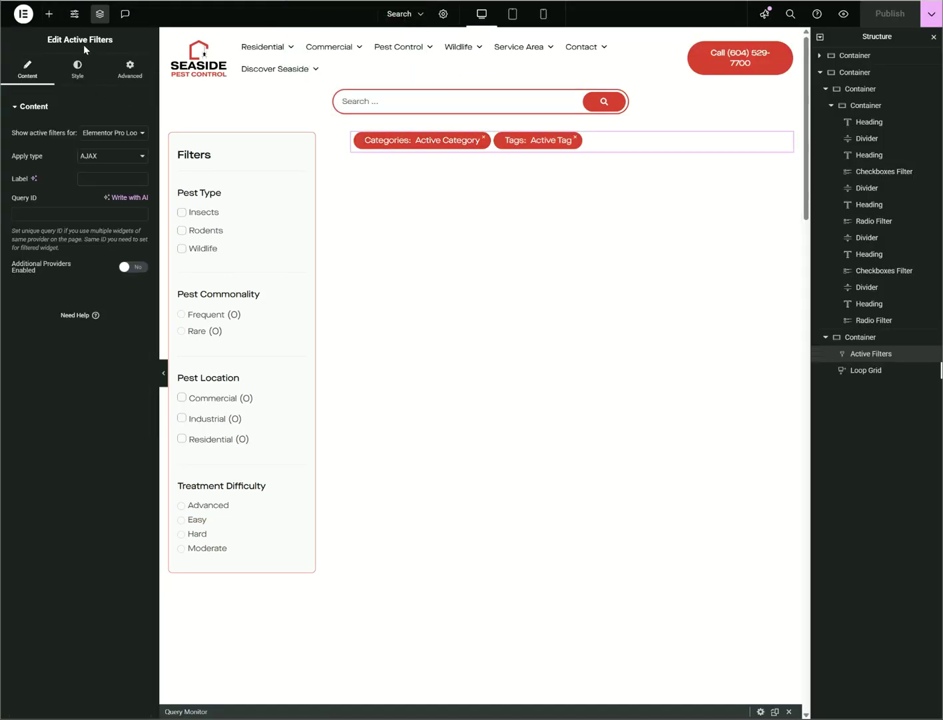
{"action": "left_click", "coordinate": [49, 14]}
{"action": "type", "text": "filter"}
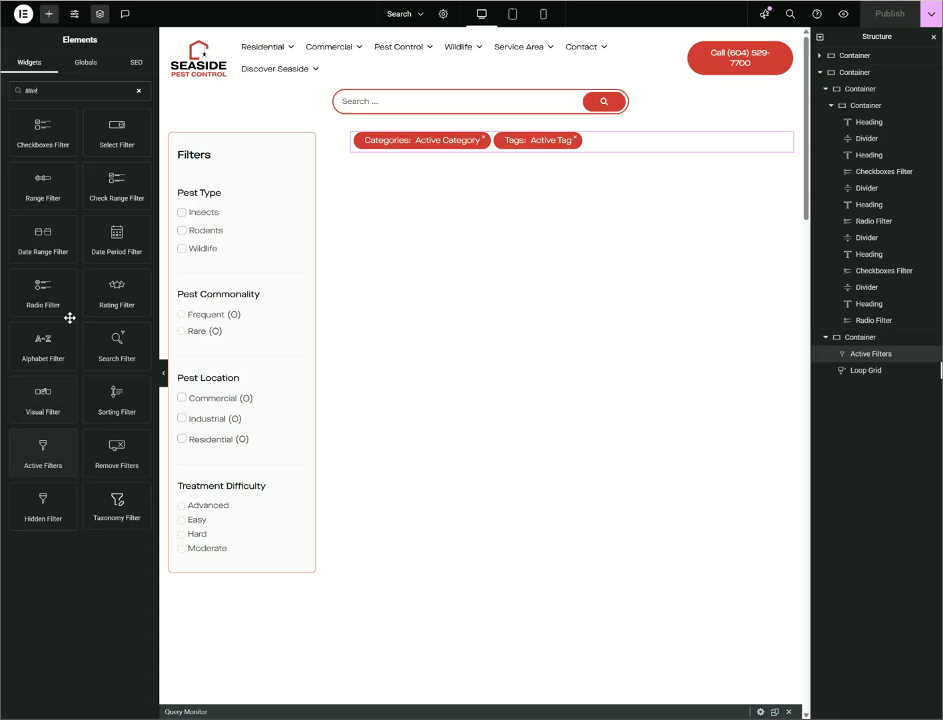
{"action": "left_click_drag", "start_coordinate": [90, 419], "coordinate": [440, 426]}
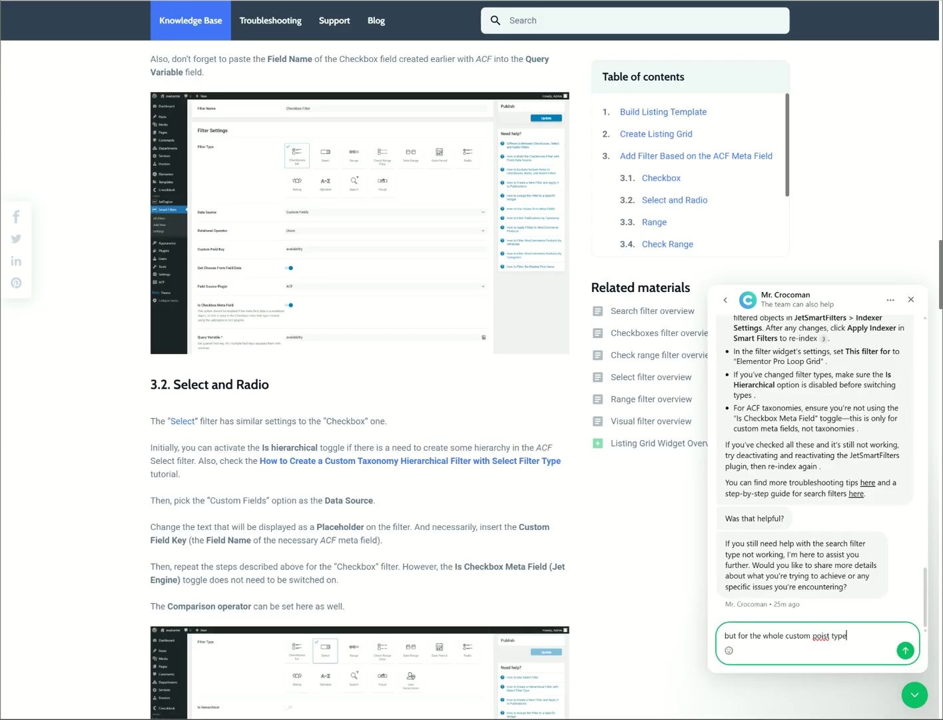
Close the support chat and scroll the ACF filtering article to its Create Listing Grid section
{"action": "left_click", "coordinate": [912, 300]}
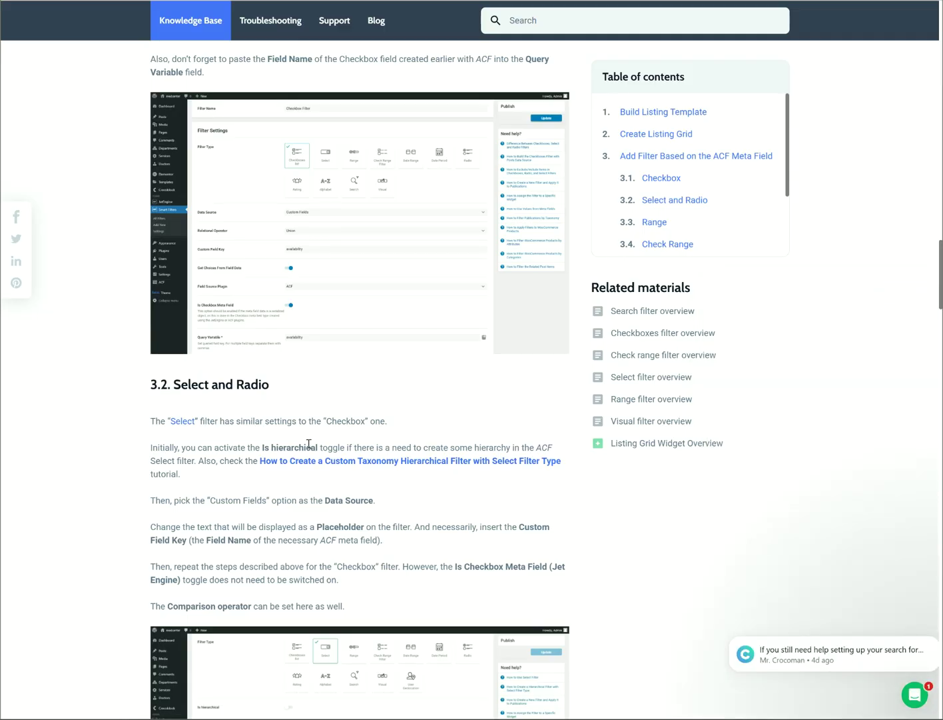
{"action": "scroll", "coordinate": [308, 443], "scroll_direction": "up", "scroll_amount": 8}
{"action": "scroll", "coordinate": [309, 447], "scroll_direction": "up", "scroll_amount": 3}
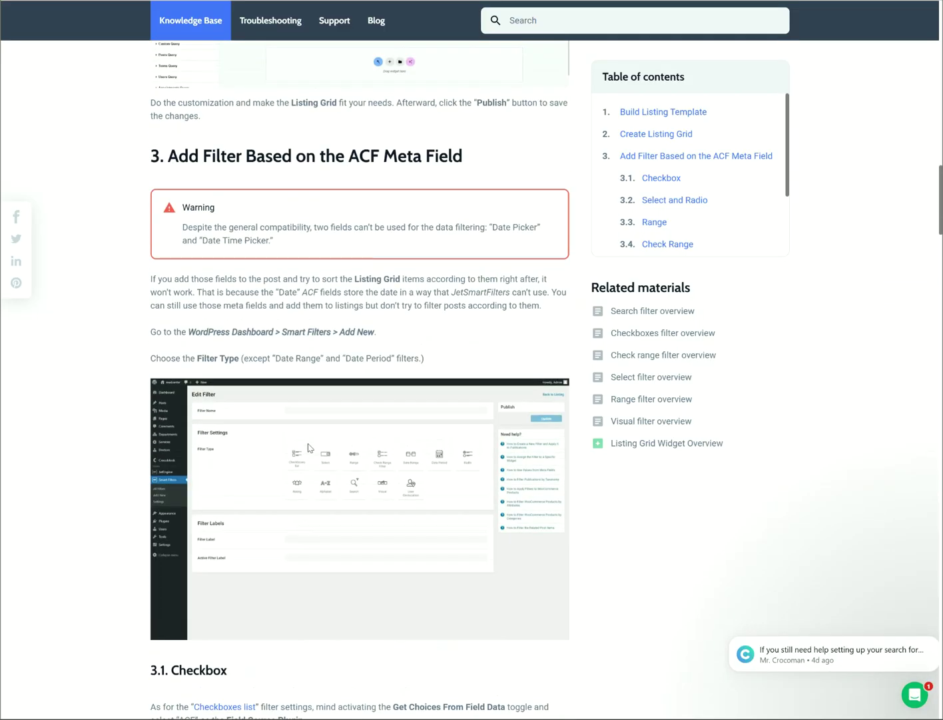
{"action": "scroll", "coordinate": [308, 447], "scroll_direction": "up", "scroll_amount": 10}
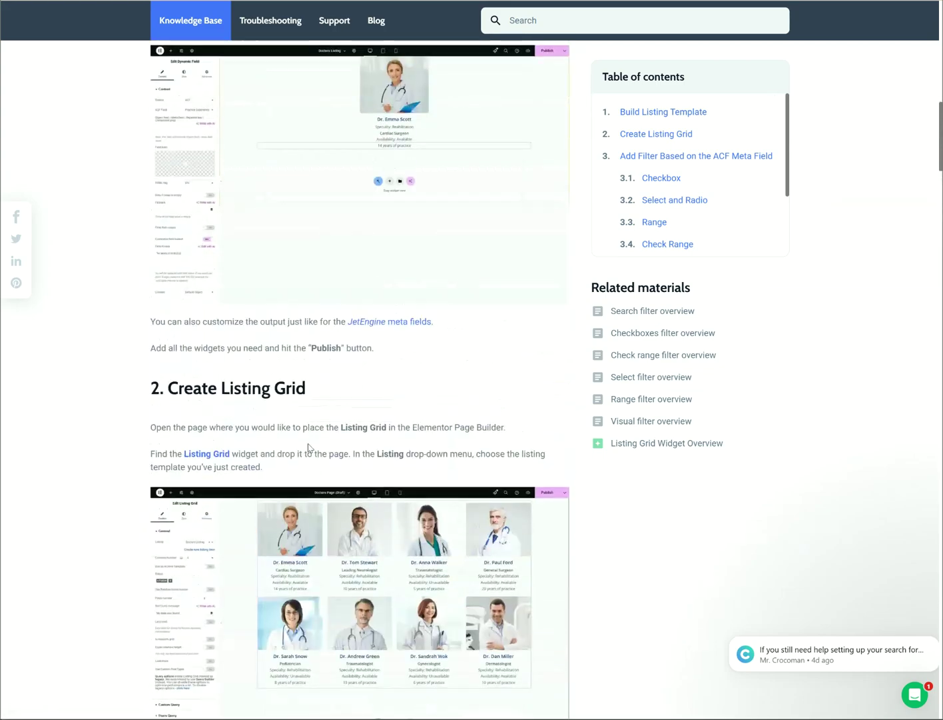
{"action": "scroll", "coordinate": [309, 448], "scroll_direction": "up", "scroll_amount": 8}
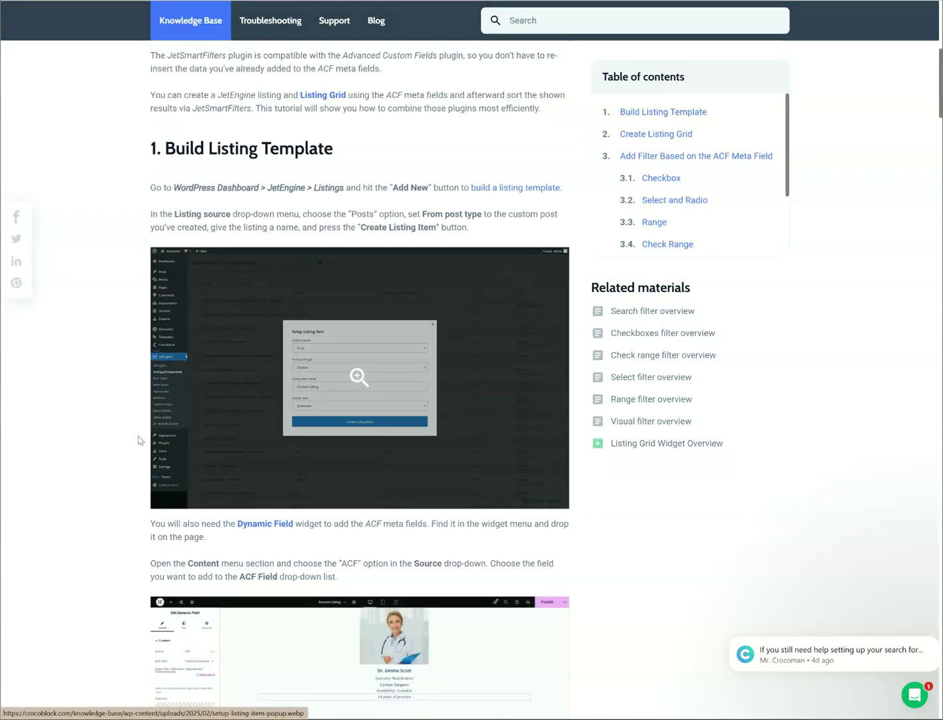
{"action": "scroll", "coordinate": [138, 440], "scroll_direction": "up", "scroll_amount": 3}
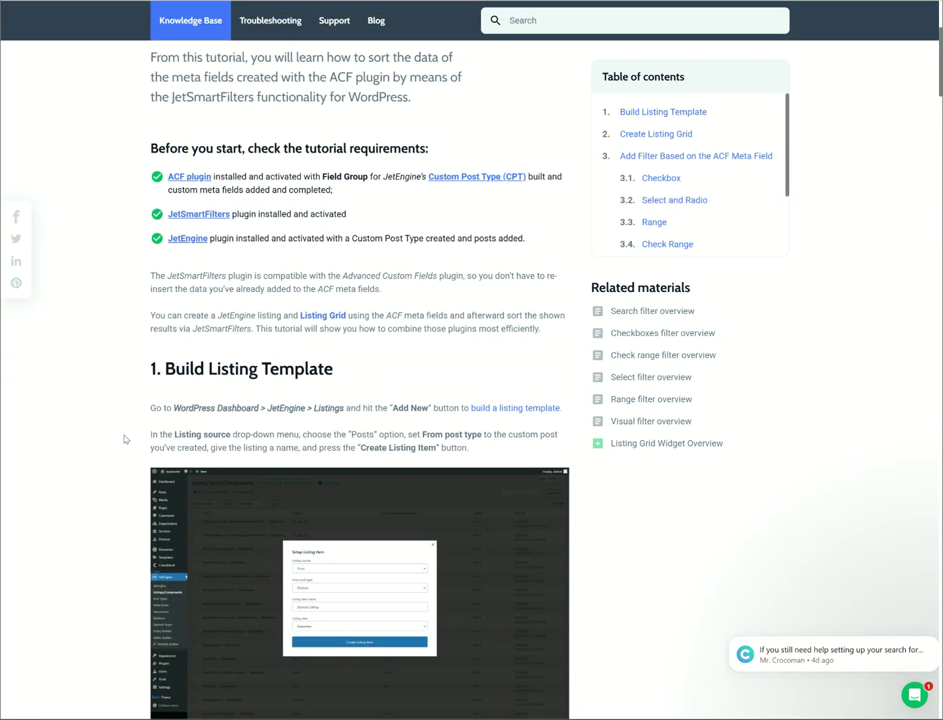
{"action": "scroll", "coordinate": [123, 439], "scroll_direction": "down", "scroll_amount": 3}
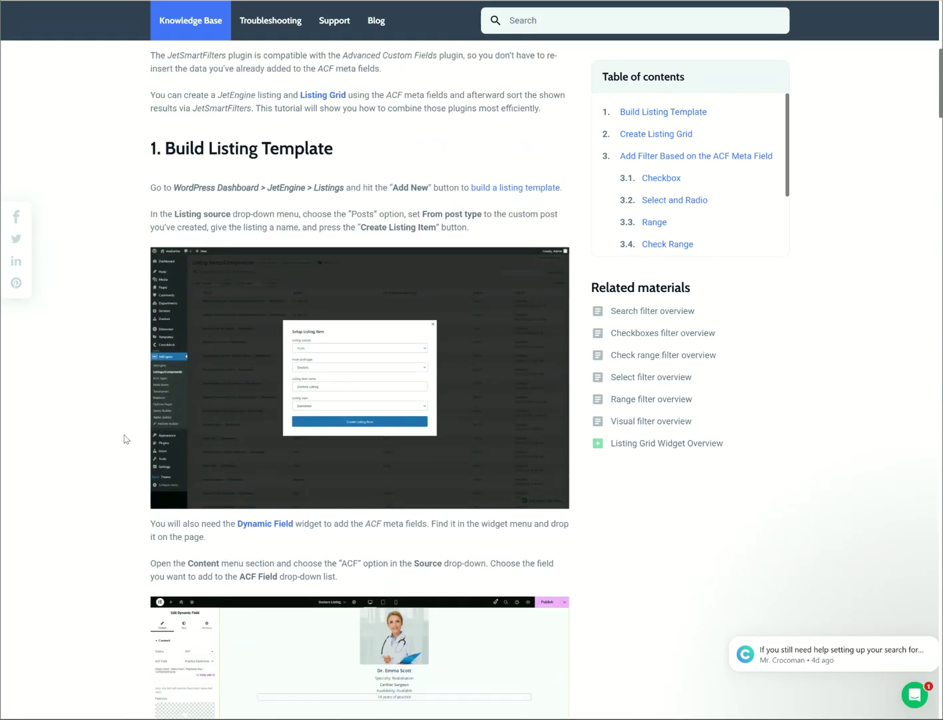
{"action": "scroll", "coordinate": [124, 439], "scroll_direction": "down", "scroll_amount": 7}
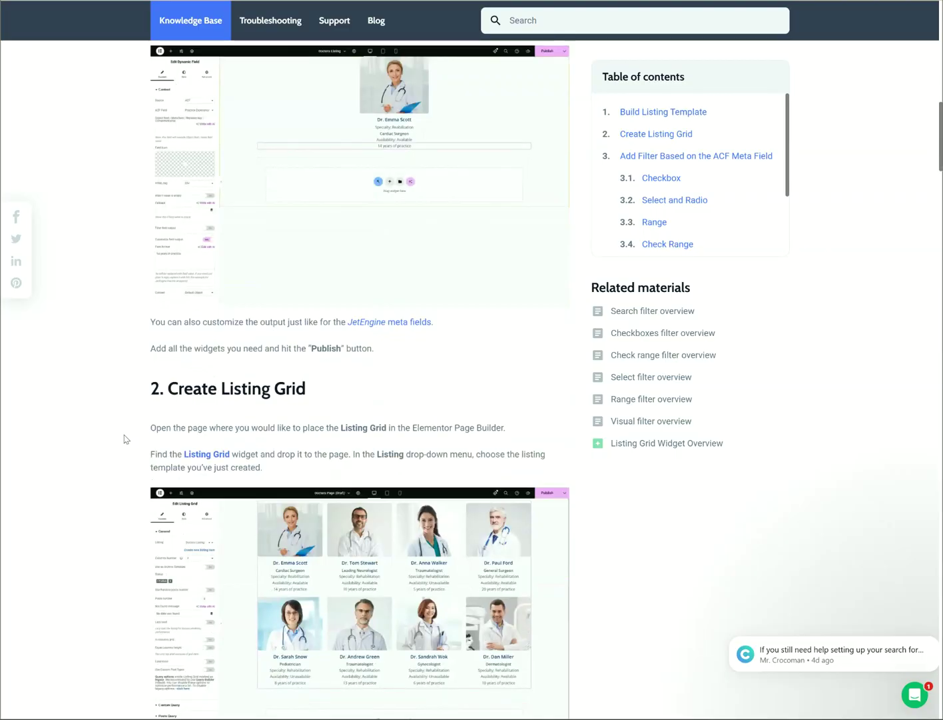
{"action": "scroll", "coordinate": [124, 439], "scroll_direction": "down", "scroll_amount": 10}
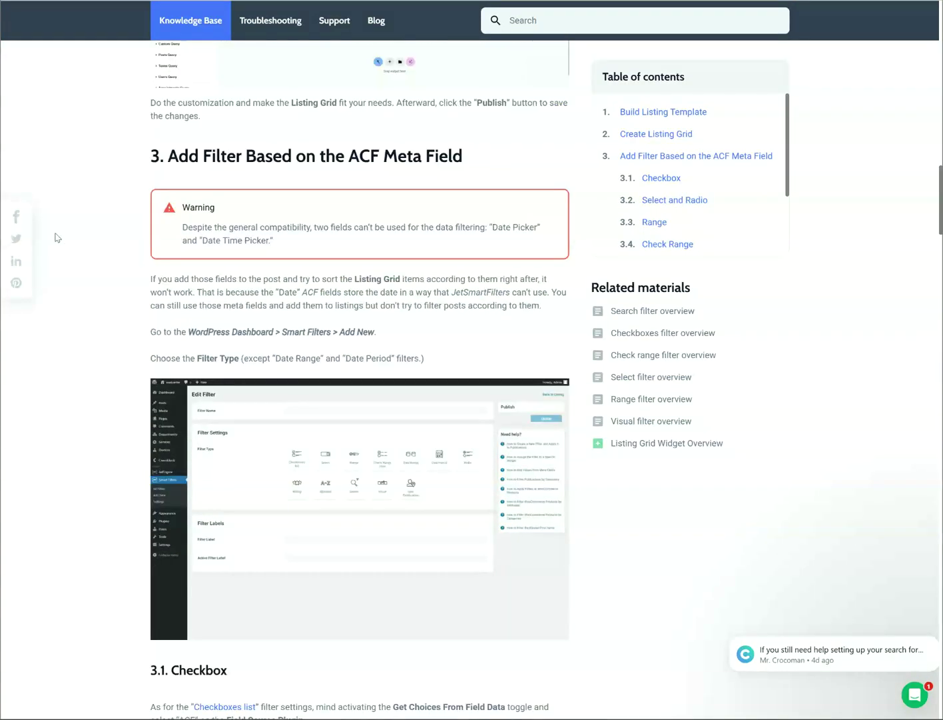
{"action": "scroll", "coordinate": [100, 384], "scroll_direction": "down", "scroll_amount": 2}
{"action": "scroll", "coordinate": [104, 394], "scroll_direction": "down", "scroll_amount": 3}
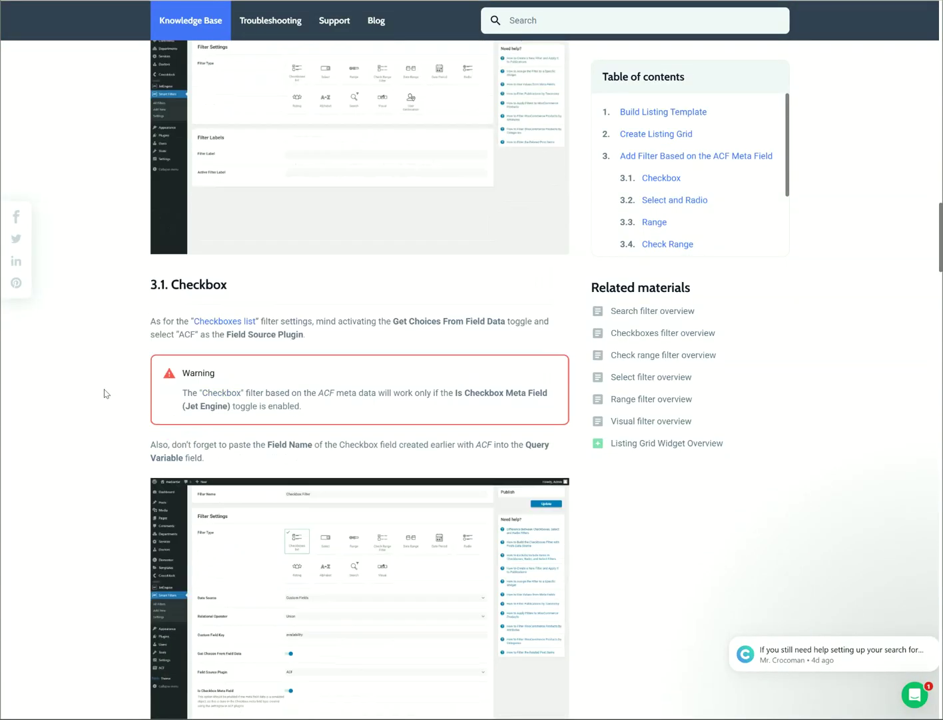
{"action": "scroll", "coordinate": [105, 393], "scroll_direction": "down", "scroll_amount": 2}
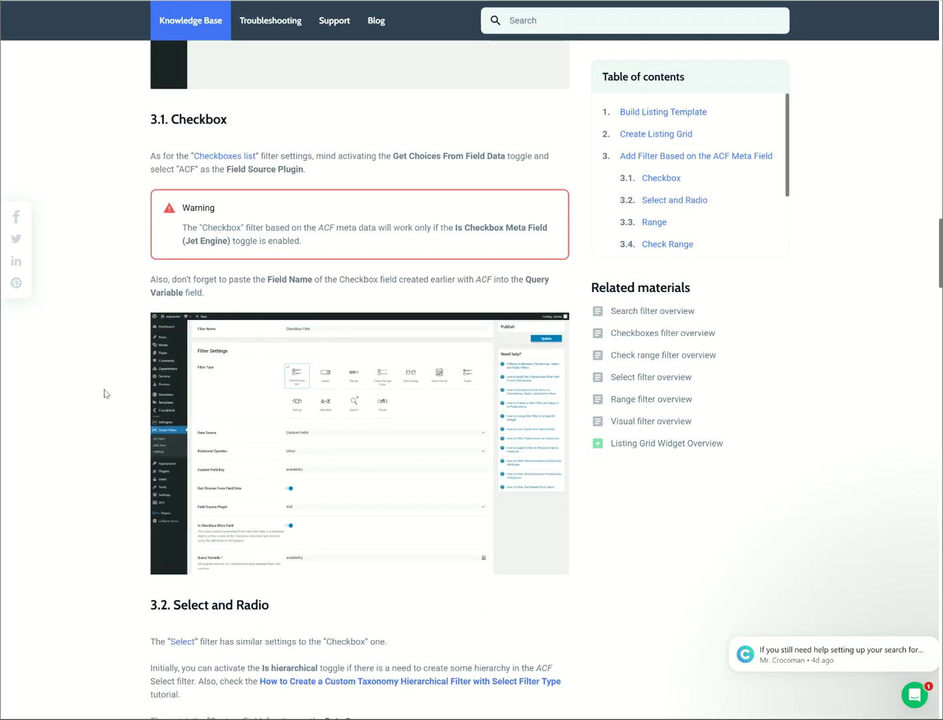
{"action": "scroll", "coordinate": [104, 393], "scroll_direction": "down", "scroll_amount": 2}
{"action": "scroll", "coordinate": [104, 393], "scroll_direction": "up", "scroll_amount": 11}
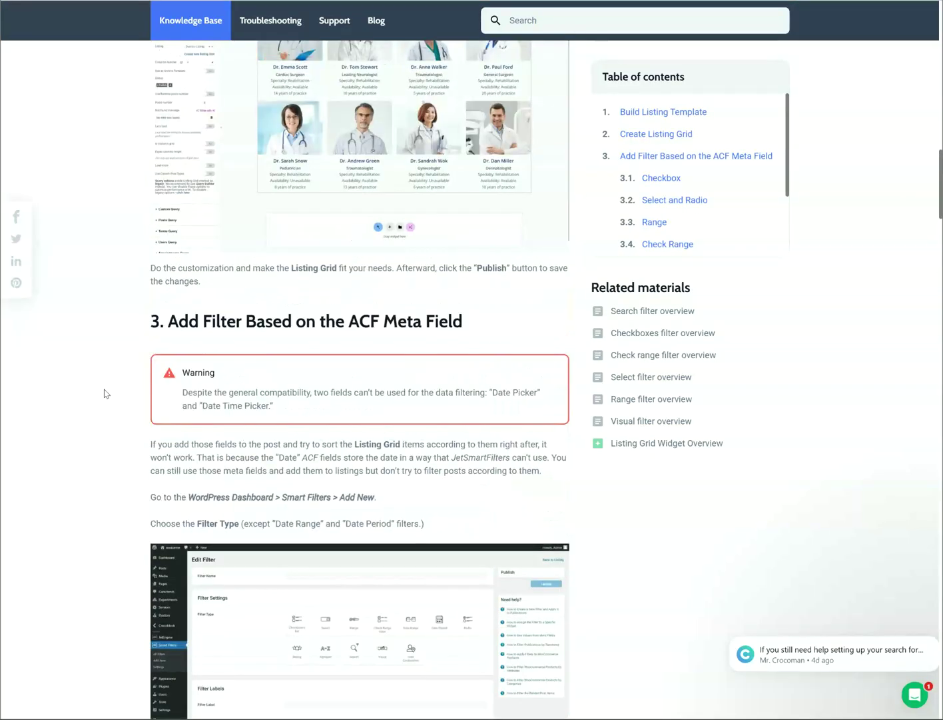
{"action": "scroll", "coordinate": [105, 393], "scroll_direction": "up", "scroll_amount": 3}
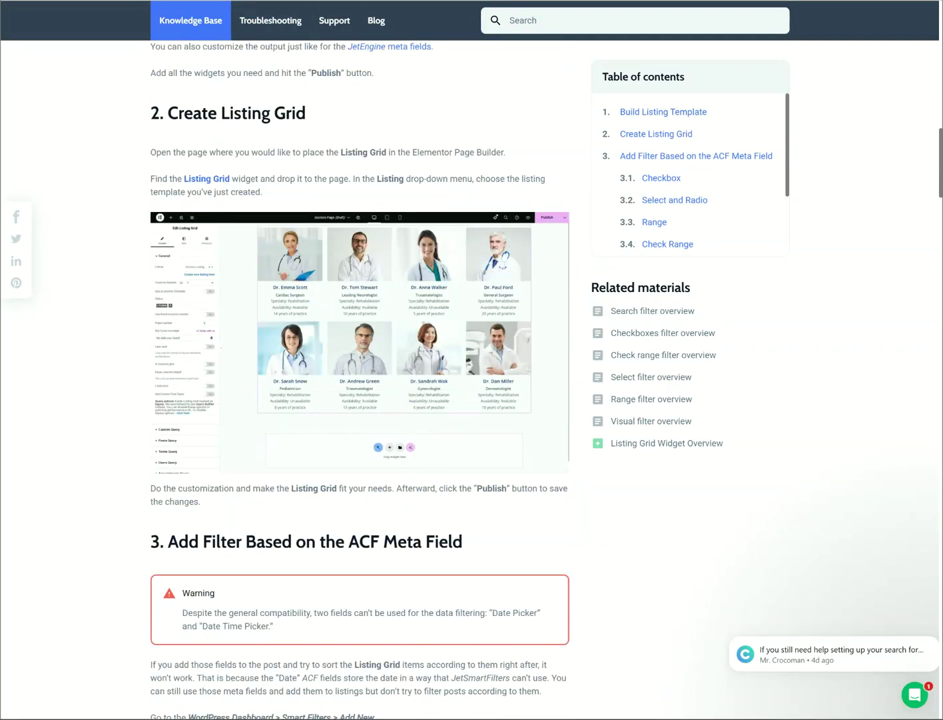
{"action": "left_click", "coordinate": [107, 153]}
Cycle through the open browser tabs to reach the Pest Locations terms page
{"action": "key", "text": "ctrl+Tab"}
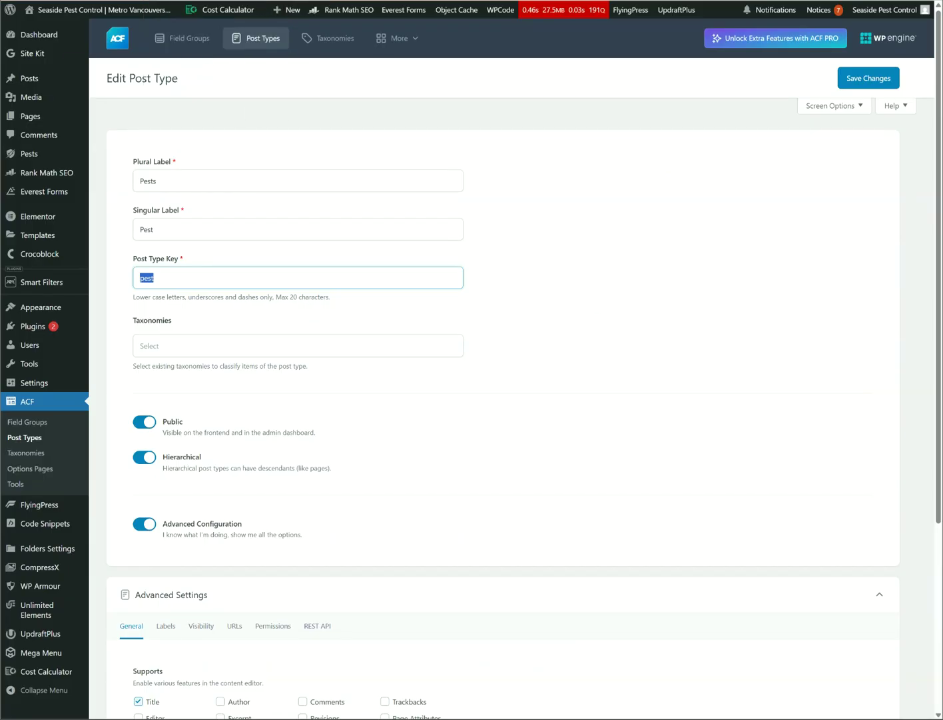
{"action": "key", "text": "ctrl+Tab"}
{"action": "key", "text": "ctrl+Tab"}
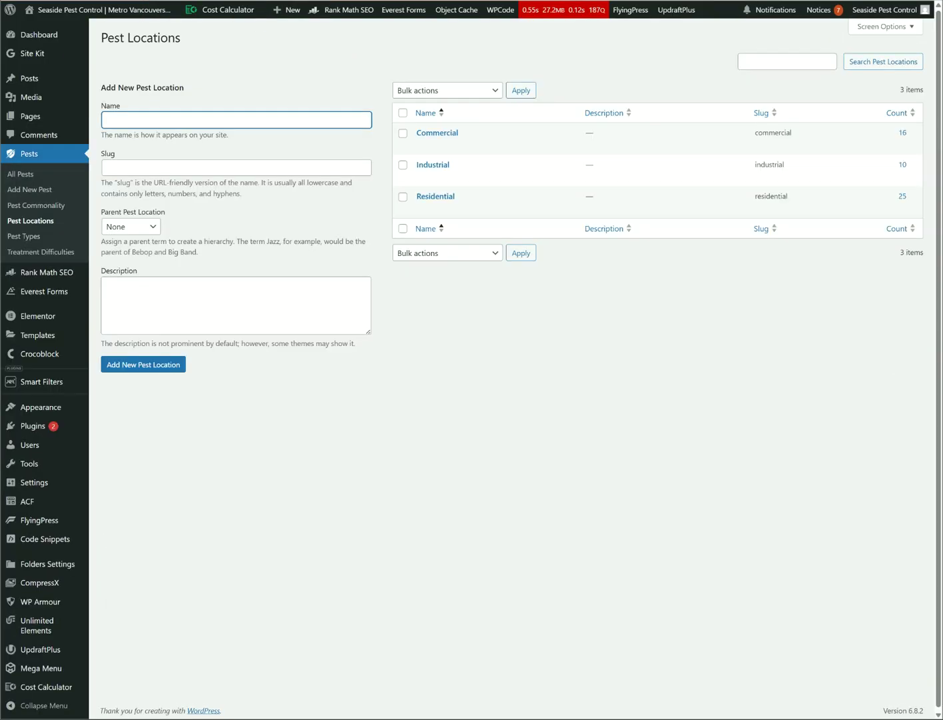
{"action": "key", "text": "ctrl+Tab"}
{"action": "key", "text": "ctrl+Tab"}
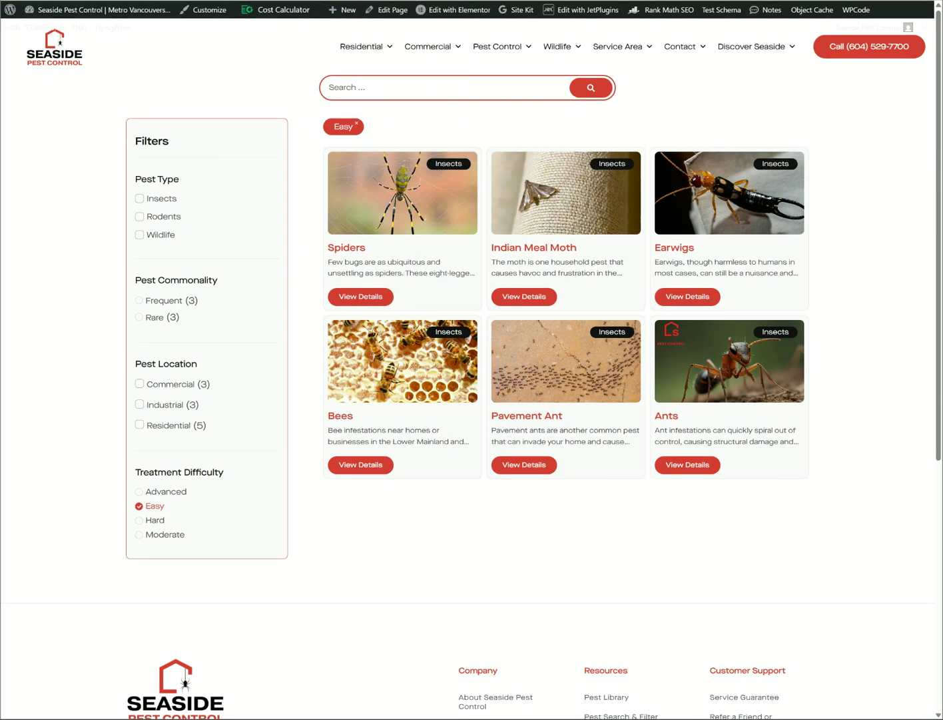
Reopen the pest filter page in Elementor and glance at the Publish save options without choosing one
{"action": "left_click", "coordinate": [421, 9]}
{"action": "left_click", "coordinate": [932, 13]}
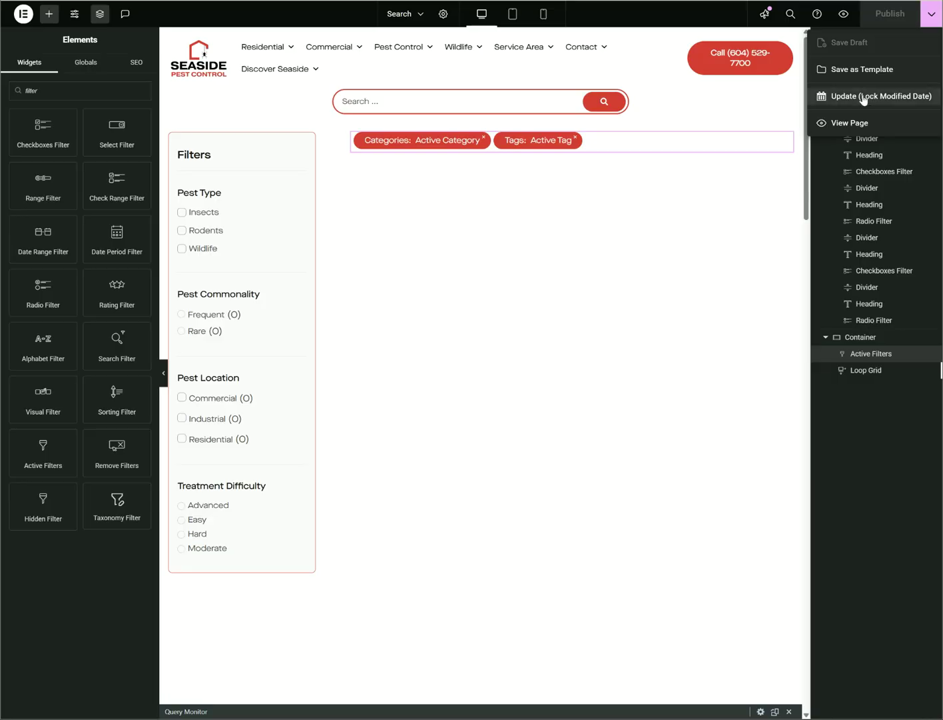
{"action": "left_click", "coordinate": [800, 111]}
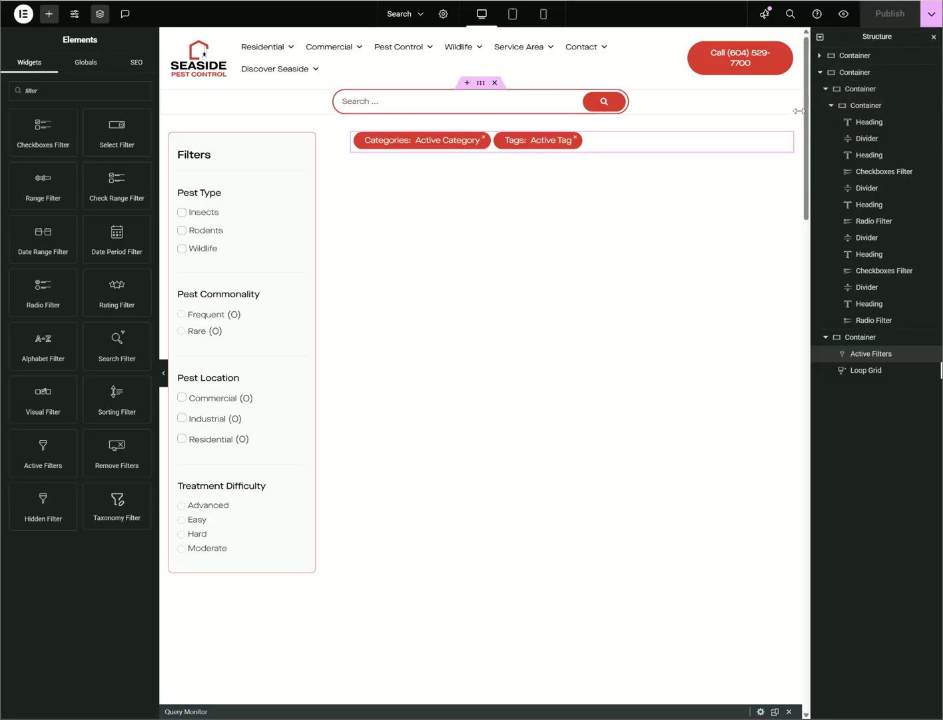